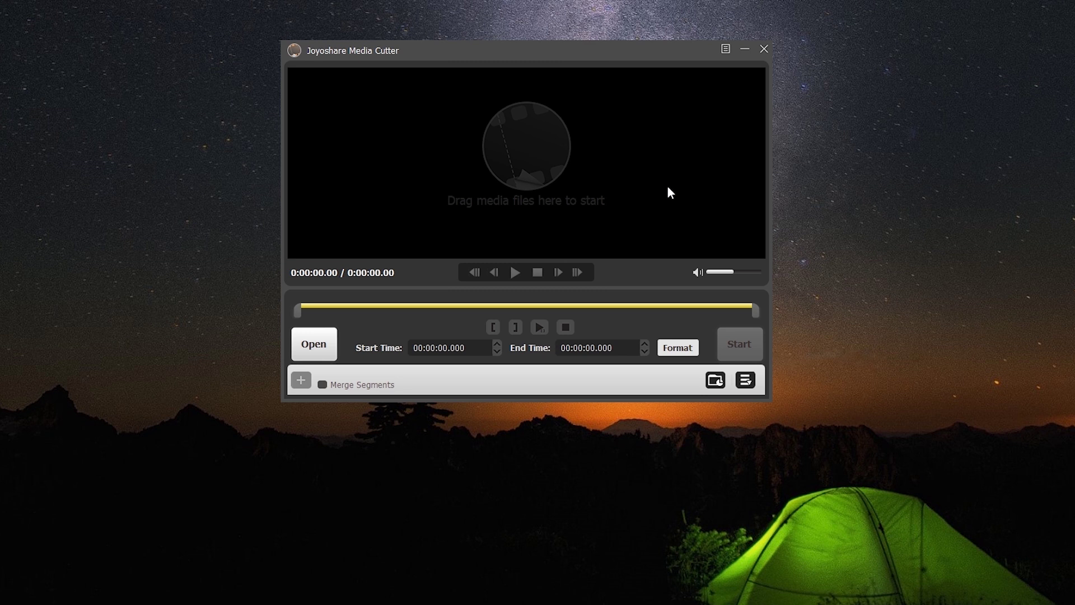
Step: Drag the Shadow of the Tomb Raider recording in from File Explorer and stop it at the start
{"action": "left_click", "coordinate": [323, 345]}
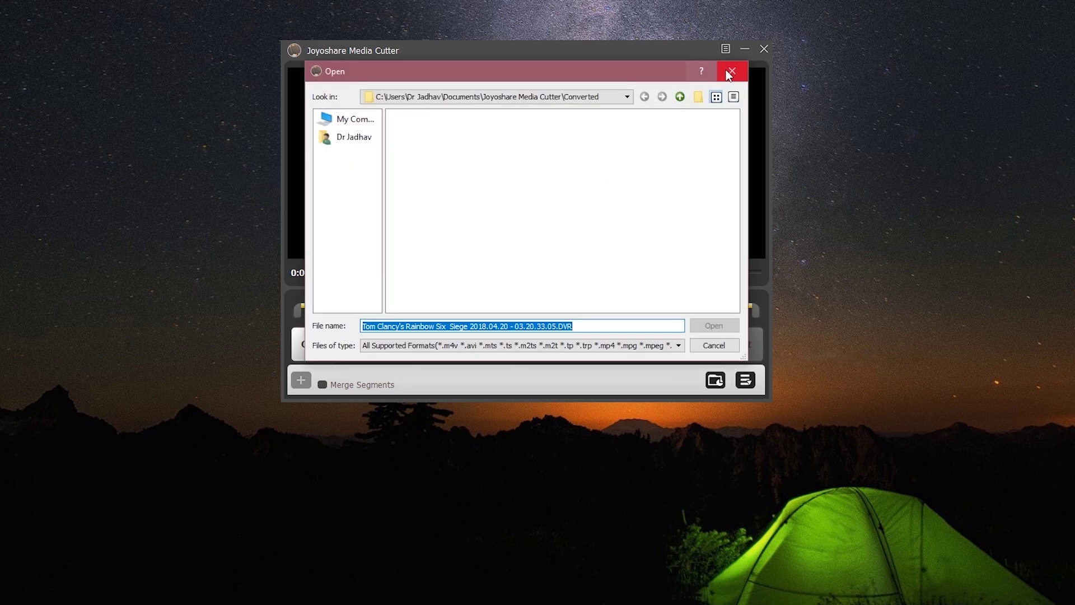
{"action": "left_click", "coordinate": [728, 71]}
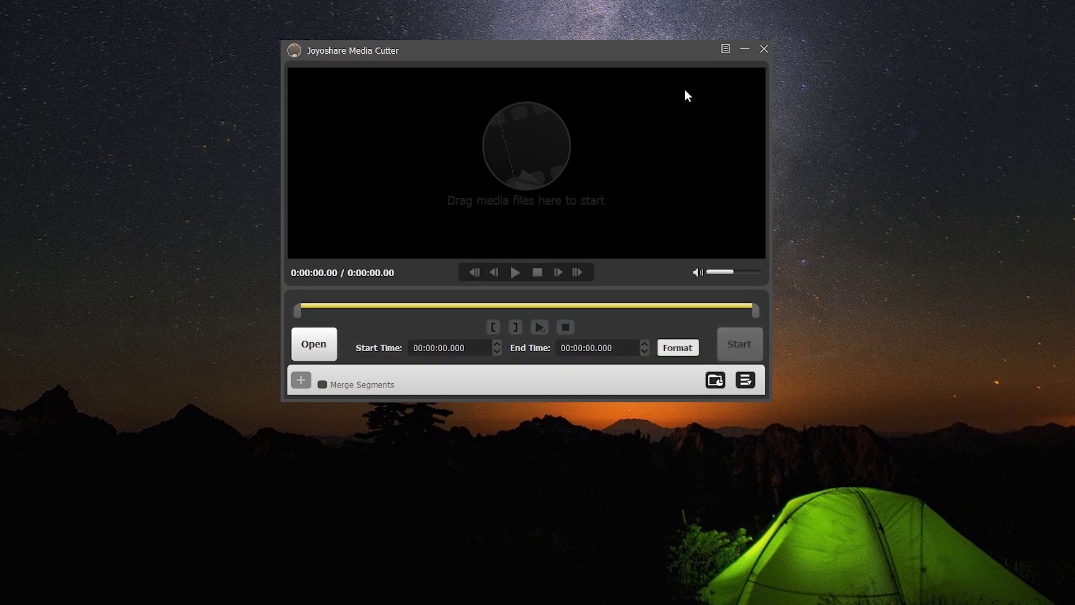
{"action": "left_click", "coordinate": [88, 583]}
{"action": "left_click_drag", "start_coordinate": [476, 244], "coordinate": [737, 181]}
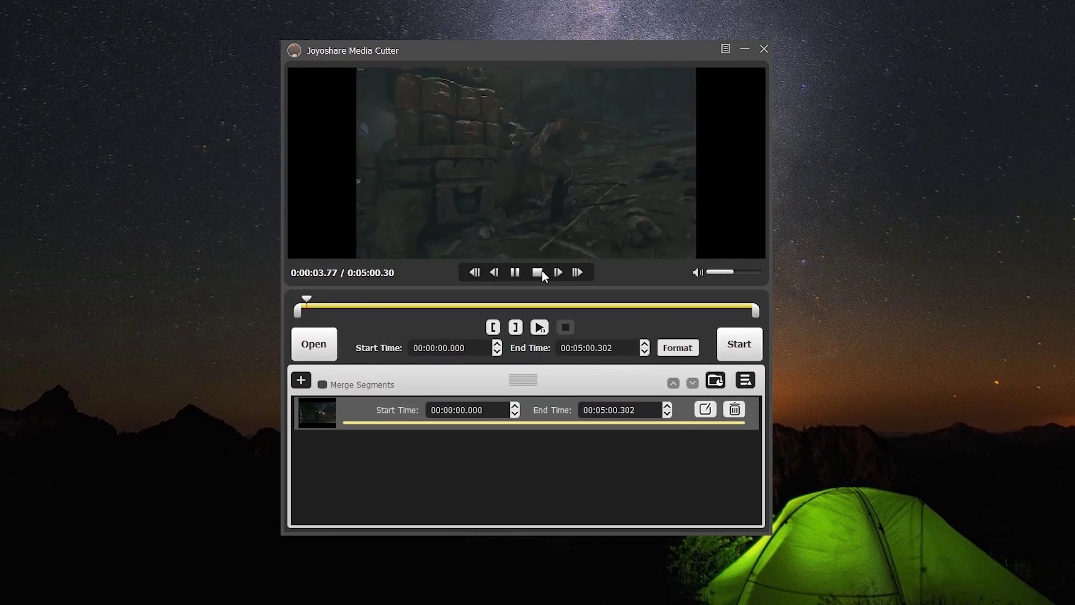
{"action": "left_click", "coordinate": [539, 272]}
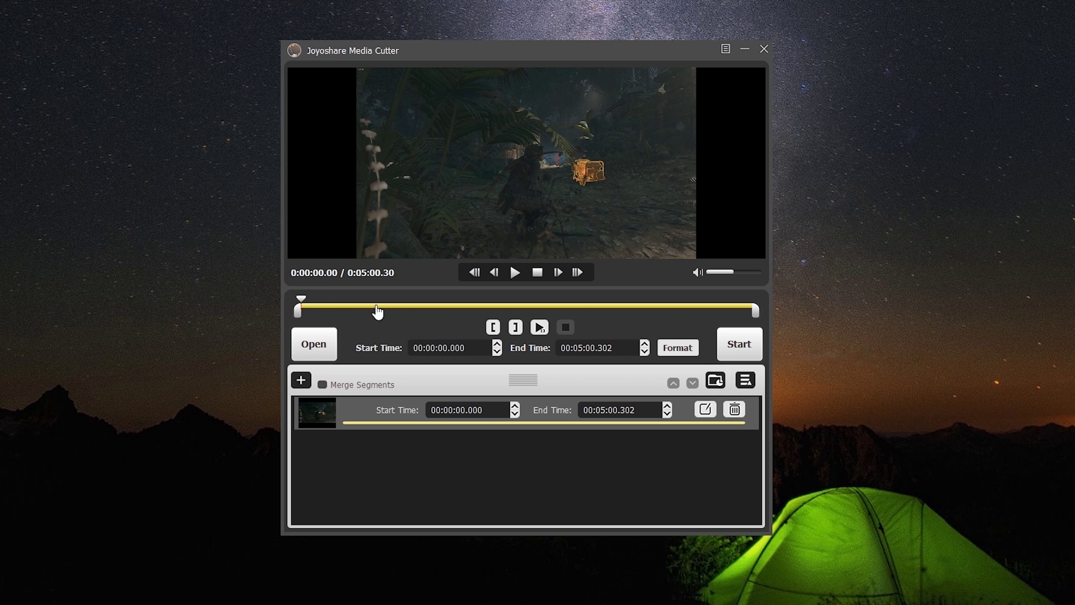
{"action": "mouse_move", "coordinate": [365, 309]}
{"action": "left_mouse_down"}
{"action": "mouse_move", "coordinate": [451, 309]}
{"action": "mouse_move", "coordinate": [386, 309]}
{"action": "left_mouse_up"}
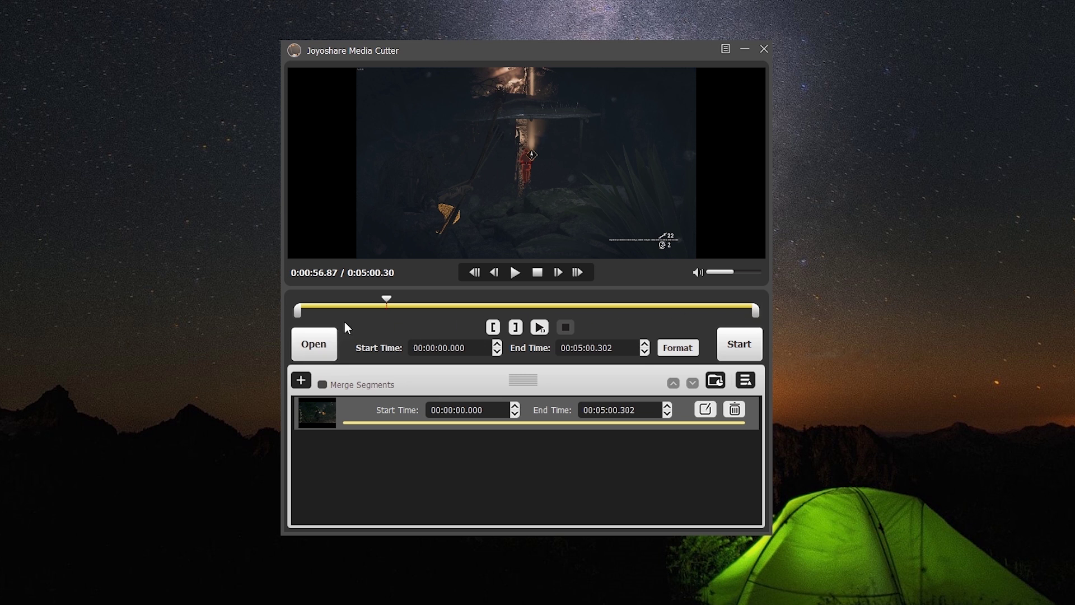
Step: Set the clip's start time to 00:00:24.000
{"action": "left_click_drag", "start_coordinate": [298, 312], "coordinate": [330, 319]}
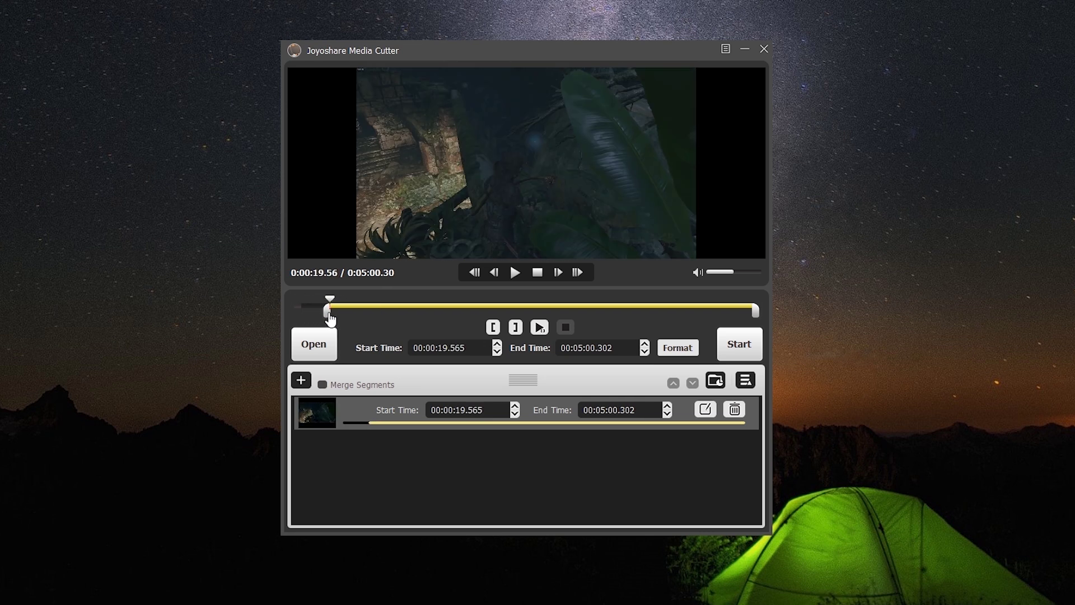
{"action": "left_click", "coordinate": [339, 310]}
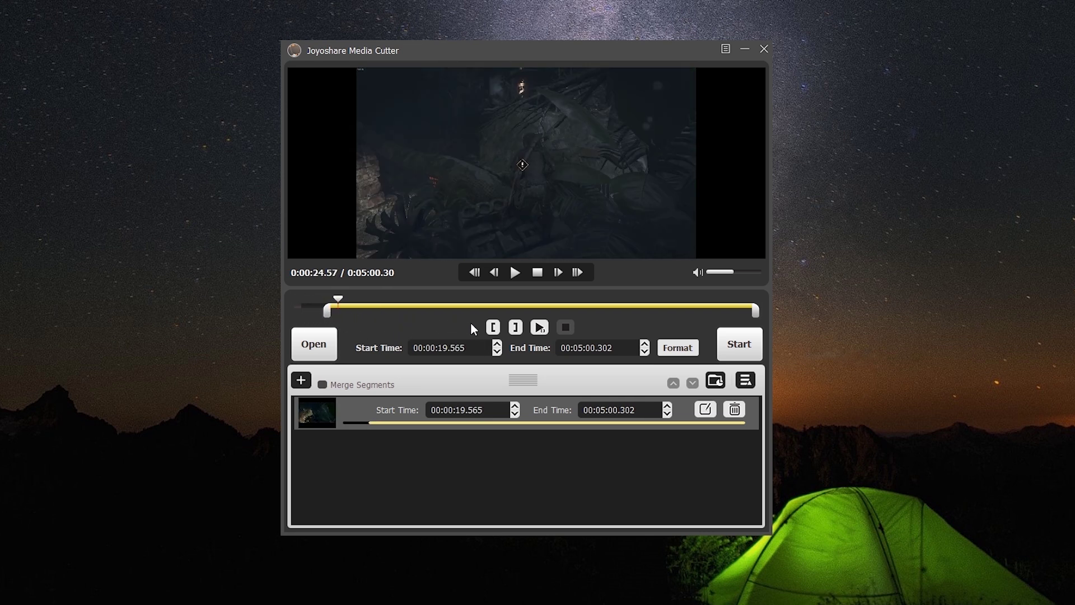
{"action": "left_click", "coordinate": [493, 327]}
{"action": "left_click_drag", "start_coordinate": [466, 349], "coordinate": [453, 356]}
{"action": "mouse_move", "coordinate": [467, 348]}
{"action": "left_mouse_down"}
{"action": "mouse_move", "coordinate": [413, 349]}
{"action": "mouse_move", "coordinate": [453, 353]}
{"action": "left_mouse_up"}
{"action": "type", "text": "000"}
{"action": "key", "text": "Return"}
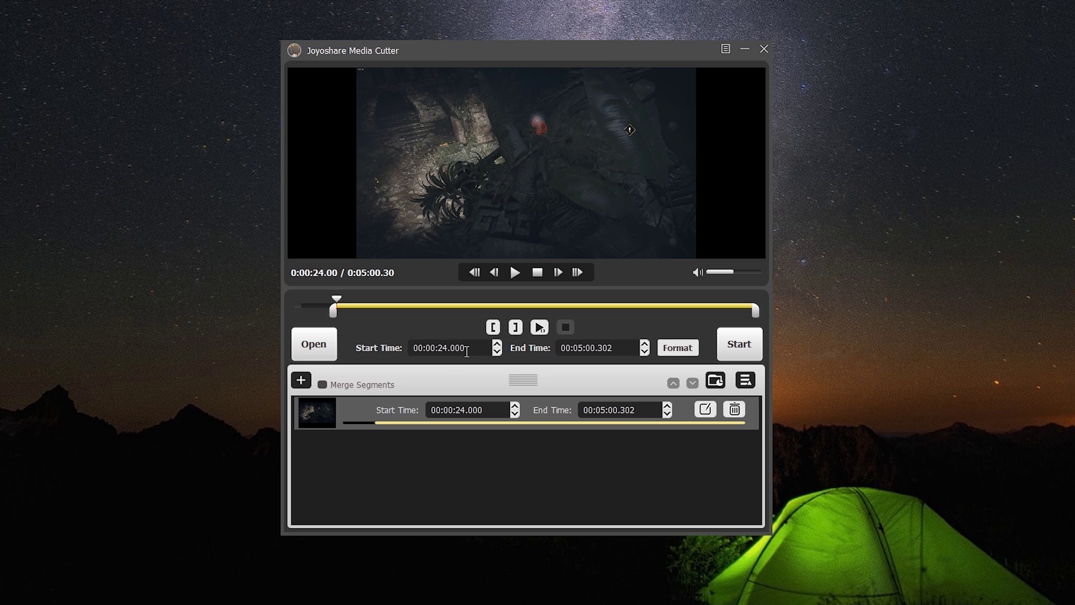
Step: Set the clip's end time to 00:01:18.000
{"action": "left_click", "coordinate": [420, 311]}
{"action": "left_click", "coordinate": [516, 328]}
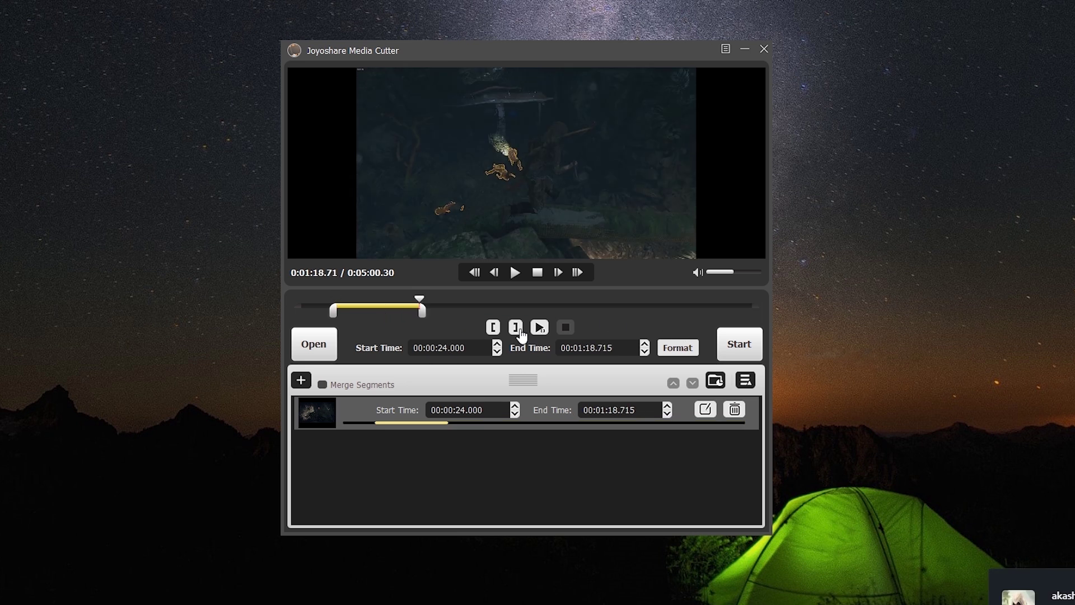
{"action": "double_click", "coordinate": [607, 348]}
{"action": "type", "text": "000"}
{"action": "key", "text": "Return"}
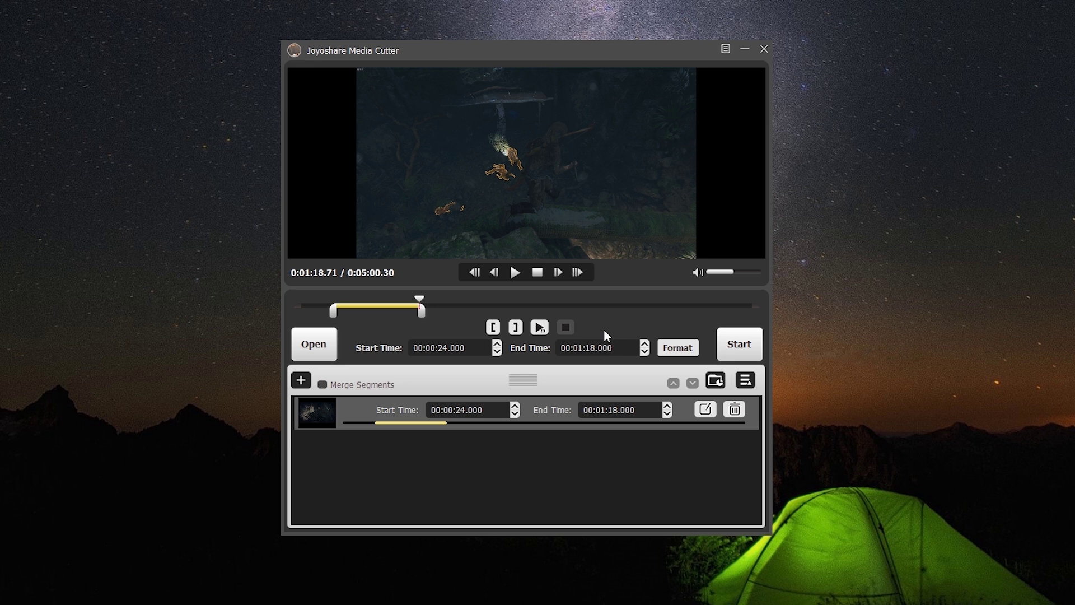
Step: Add a new segment ending at 3:31.576 and starting at 2:33.791
{"action": "left_click", "coordinate": [300, 383]}
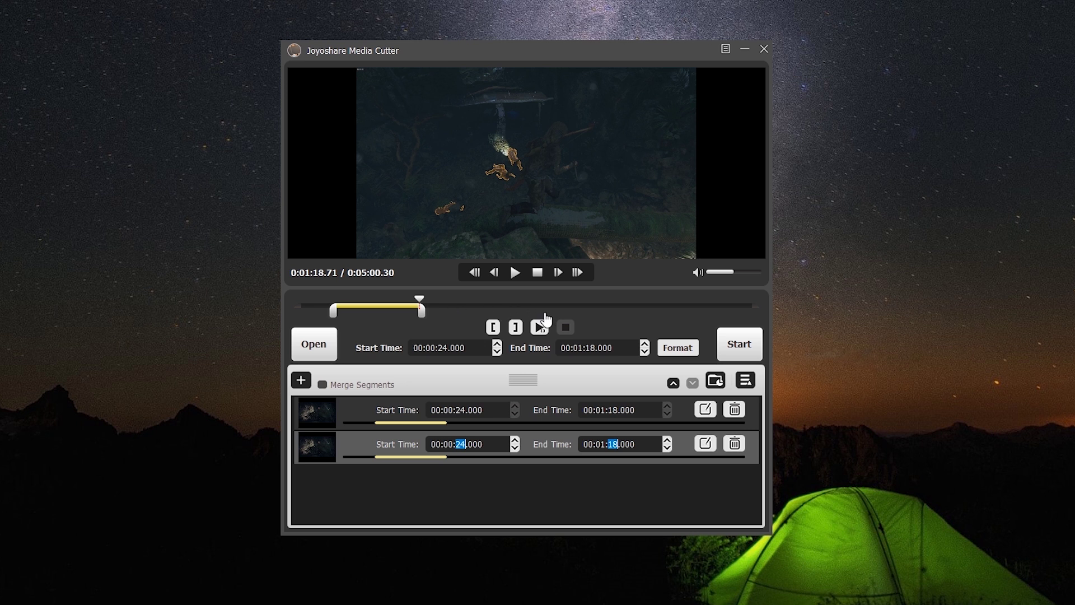
{"action": "left_click", "coordinate": [618, 307]}
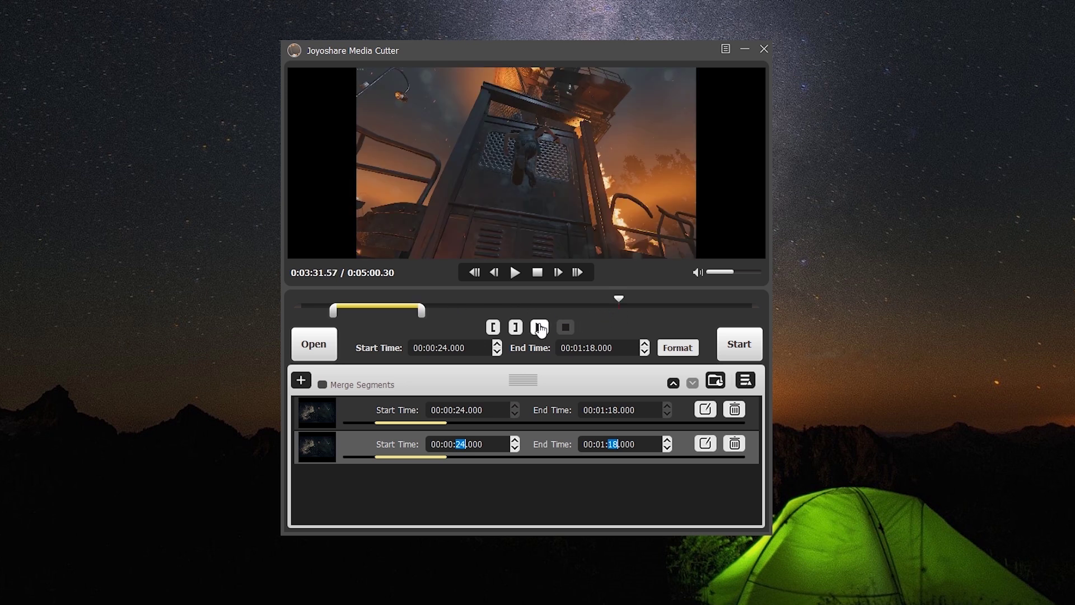
{"action": "left_click", "coordinate": [515, 327]}
{"action": "left_click", "coordinate": [532, 308]}
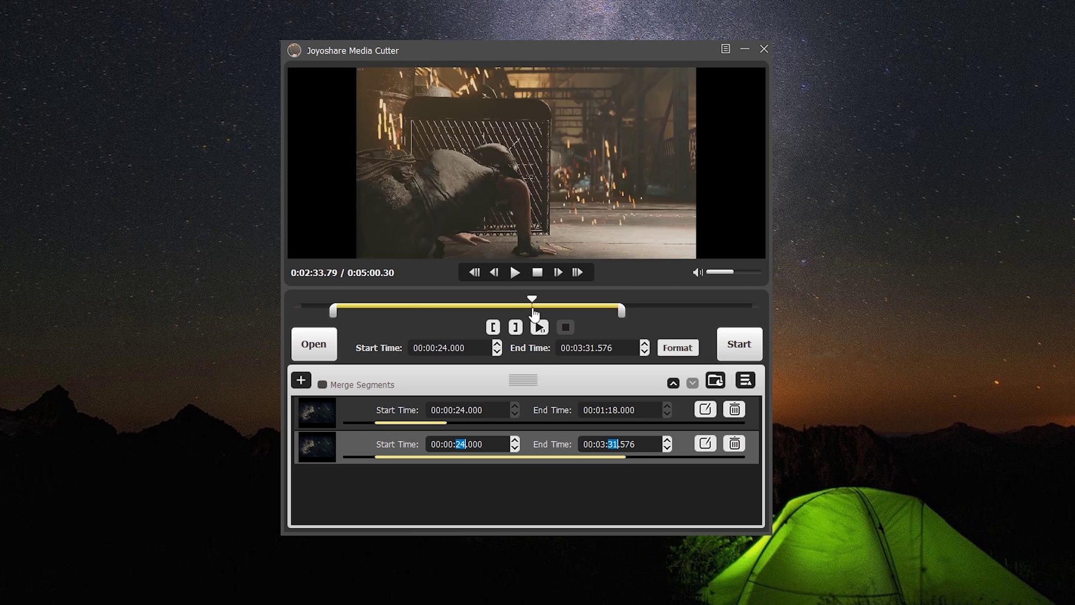
{"action": "left_click", "coordinate": [494, 327]}
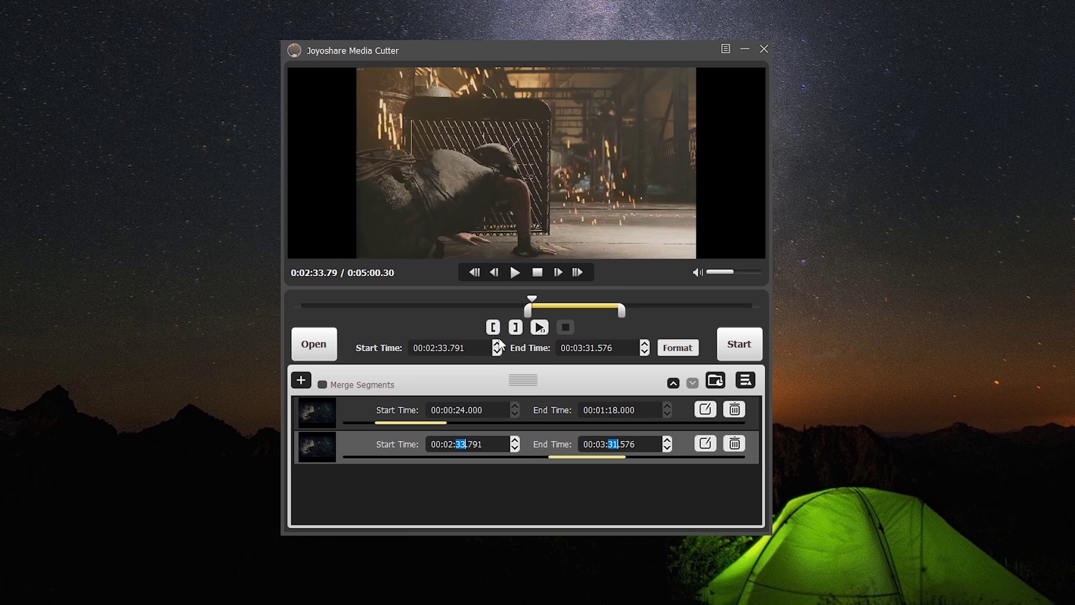
{"action": "left_click", "coordinate": [547, 409]}
{"action": "left_click", "coordinate": [537, 441]}
{"action": "left_click", "coordinate": [677, 347]}
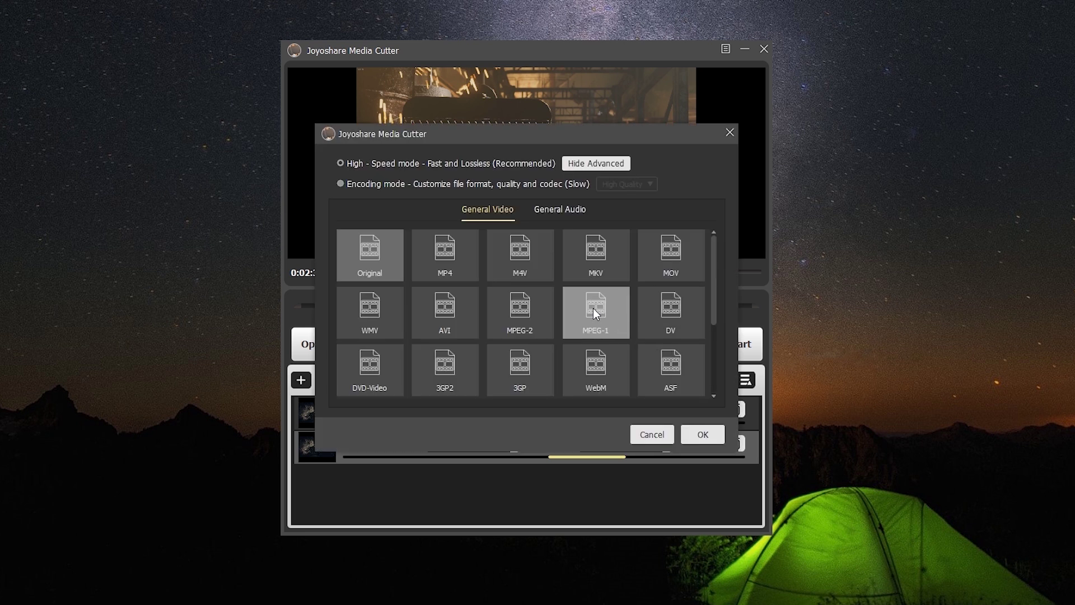
{"action": "scroll", "coordinate": [498, 311], "scroll_direction": "down", "scroll_amount": 3}
{"action": "scroll", "coordinate": [498, 311], "scroll_direction": "up", "scroll_amount": 3}
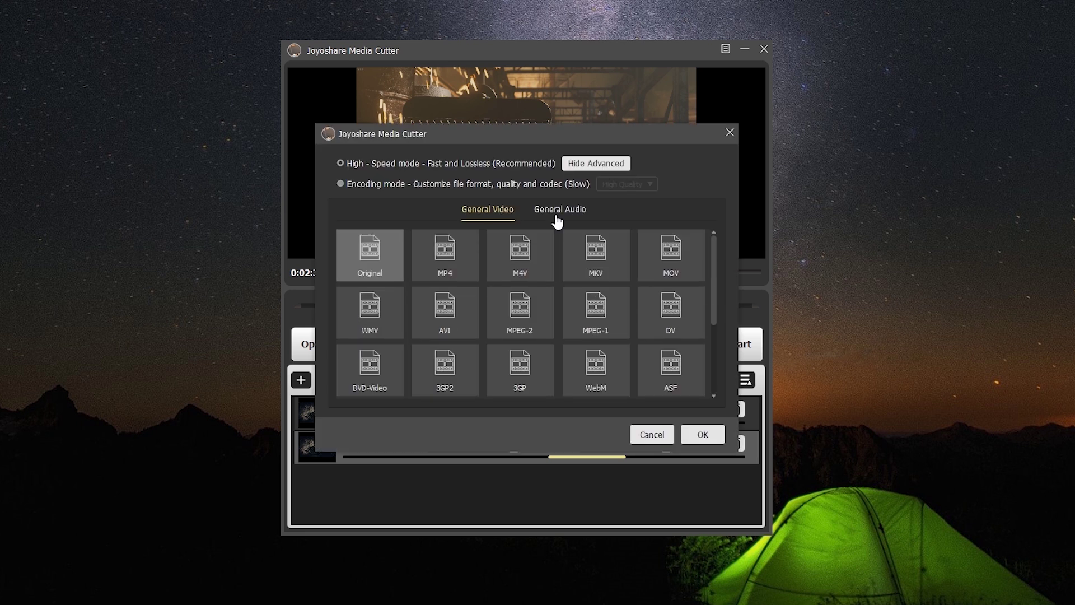
{"action": "left_click", "coordinate": [555, 221]}
{"action": "scroll", "coordinate": [506, 298], "scroll_direction": "down", "scroll_amount": 2}
{"action": "scroll", "coordinate": [507, 298], "scroll_direction": "up", "scroll_amount": 2}
{"action": "left_click", "coordinate": [496, 218]}
{"action": "left_click", "coordinate": [379, 184]}
{"action": "scroll", "coordinate": [435, 292], "scroll_direction": "down", "scroll_amount": 2}
{"action": "scroll", "coordinate": [435, 291], "scroll_direction": "down", "scroll_amount": 3}
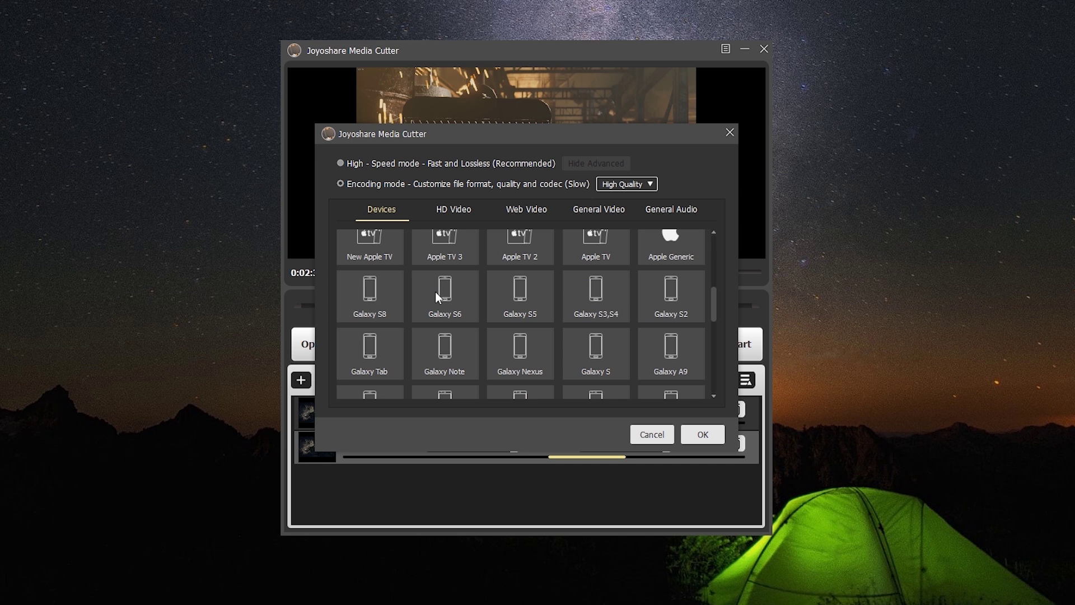
{"action": "scroll", "coordinate": [435, 291], "scroll_direction": "up", "scroll_amount": 3}
{"action": "scroll", "coordinate": [435, 291], "scroll_direction": "up", "scroll_amount": 3}
{"action": "scroll", "coordinate": [435, 291], "scroll_direction": "up", "scroll_amount": 1}
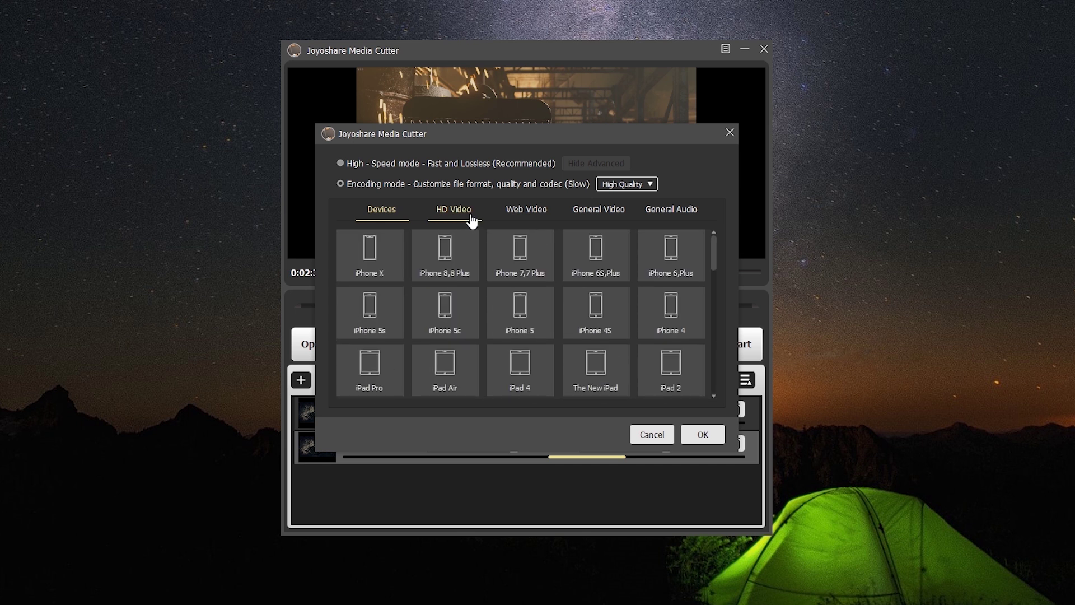
{"action": "left_click", "coordinate": [471, 220]}
{"action": "left_click", "coordinate": [527, 222]}
{"action": "left_click", "coordinate": [600, 224]}
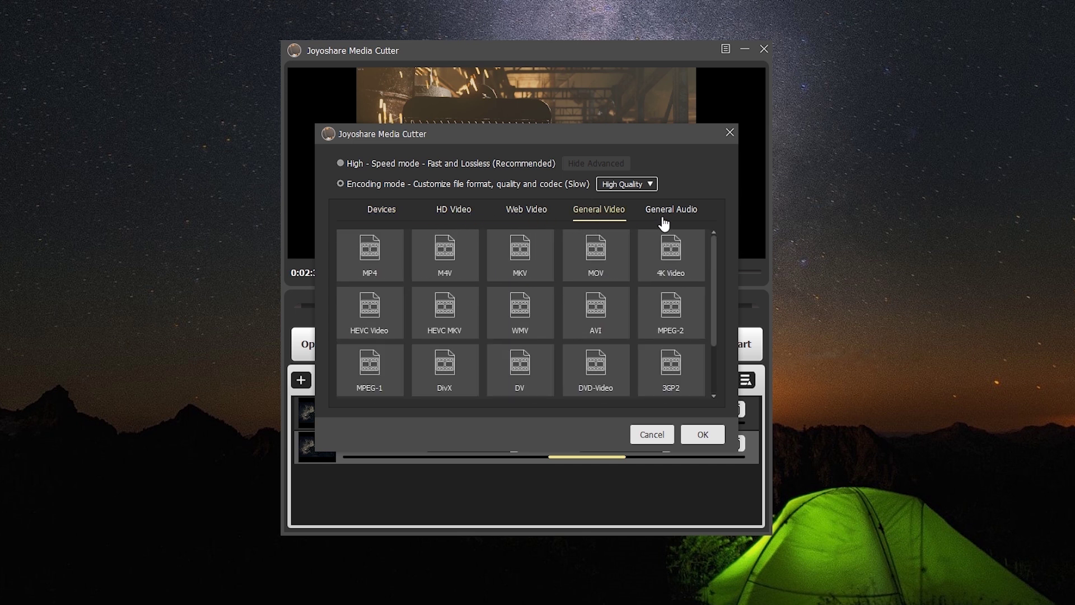
{"action": "left_click", "coordinate": [663, 220]}
{"action": "left_click", "coordinate": [382, 212]}
{"action": "left_click", "coordinate": [604, 187]}
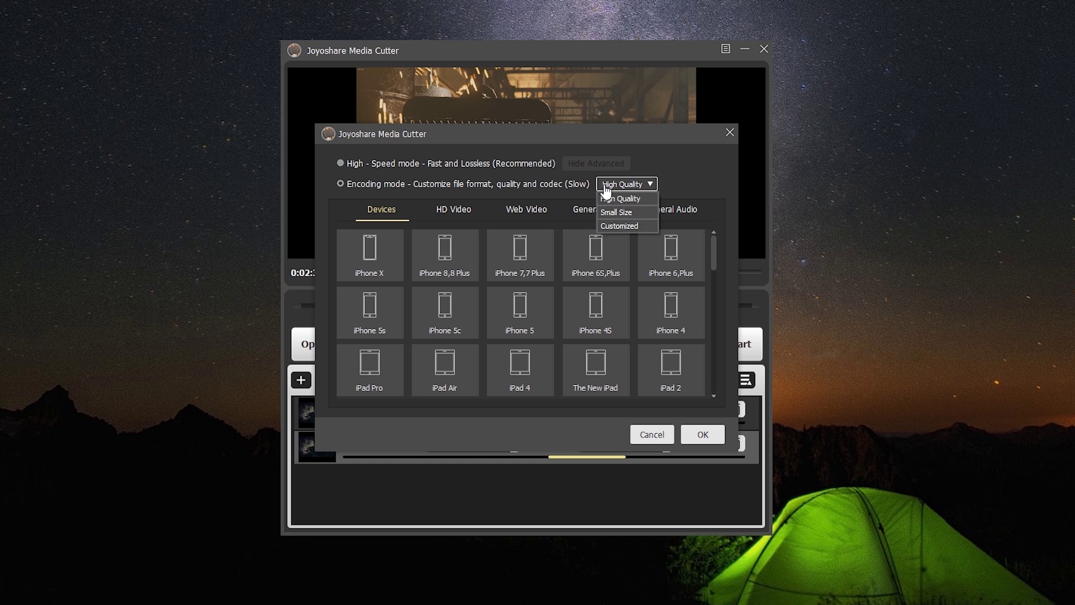
{"action": "left_click", "coordinate": [359, 163]}
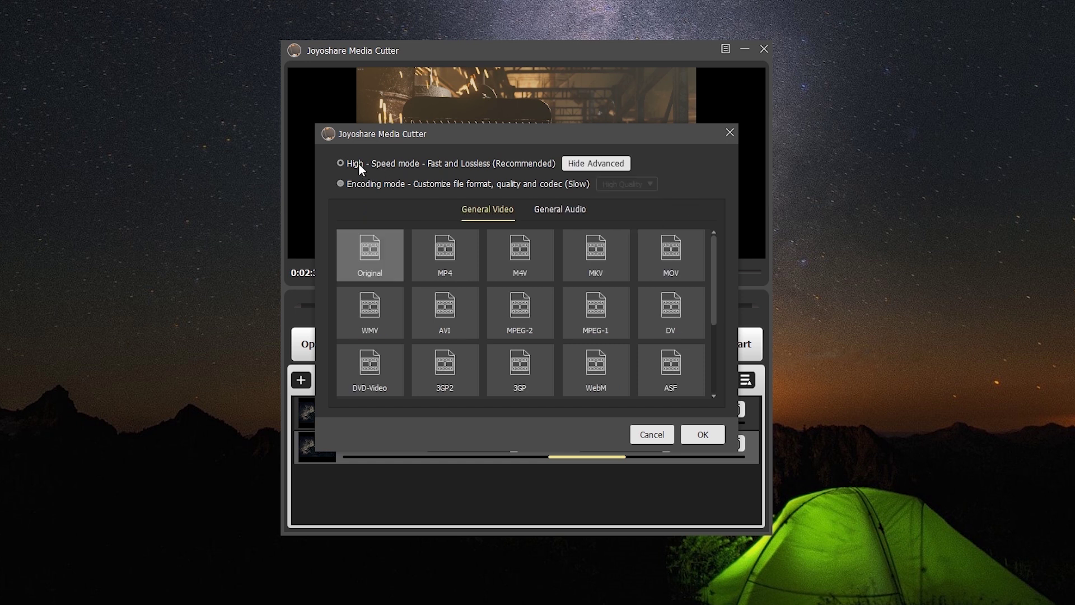
{"action": "left_click", "coordinate": [703, 434]}
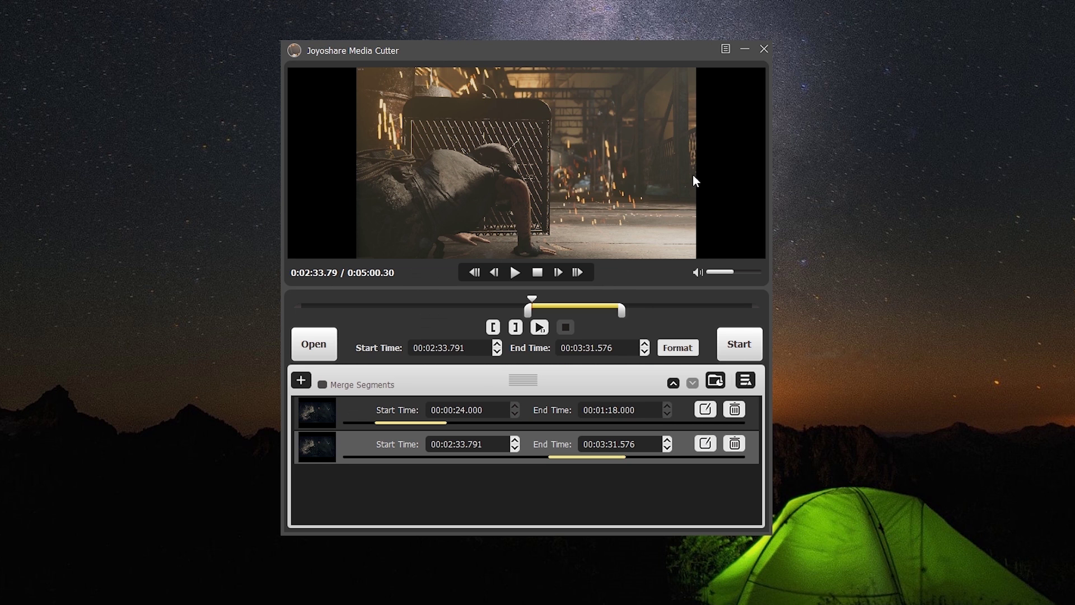
Step: Check the conversion output folder path in the program preferences
{"action": "left_click", "coordinate": [724, 52]}
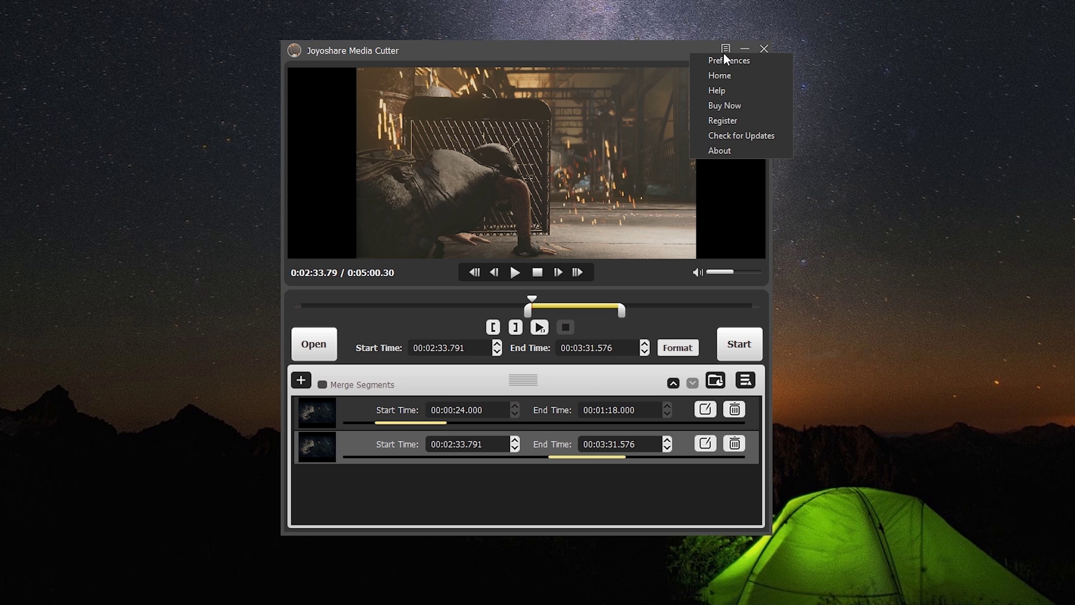
{"action": "left_click", "coordinate": [724, 62]}
{"action": "left_click", "coordinate": [410, 239]}
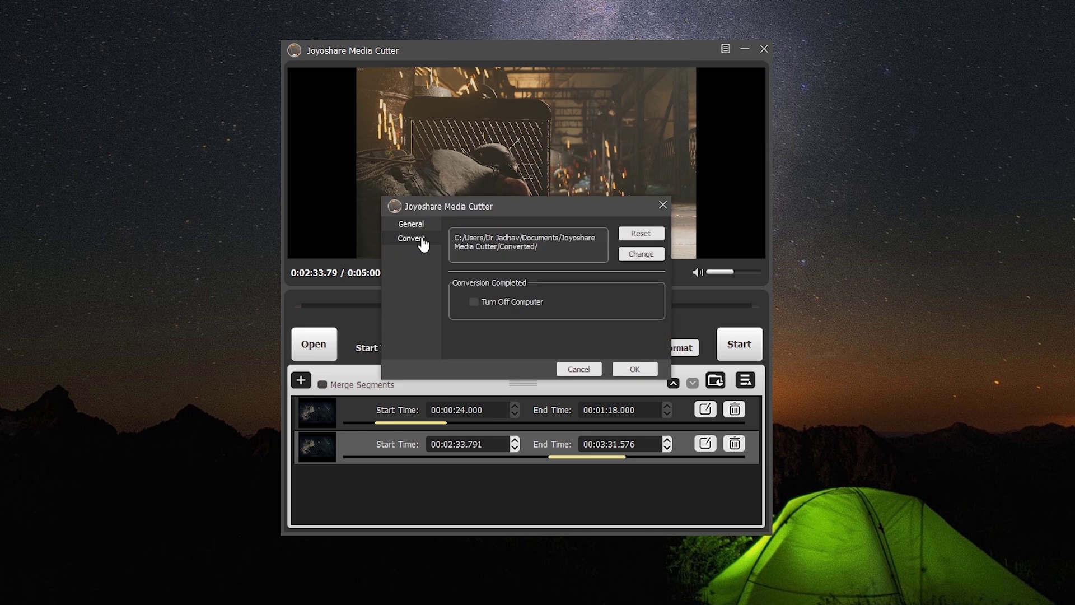
{"action": "triple_click", "coordinate": [529, 244]}
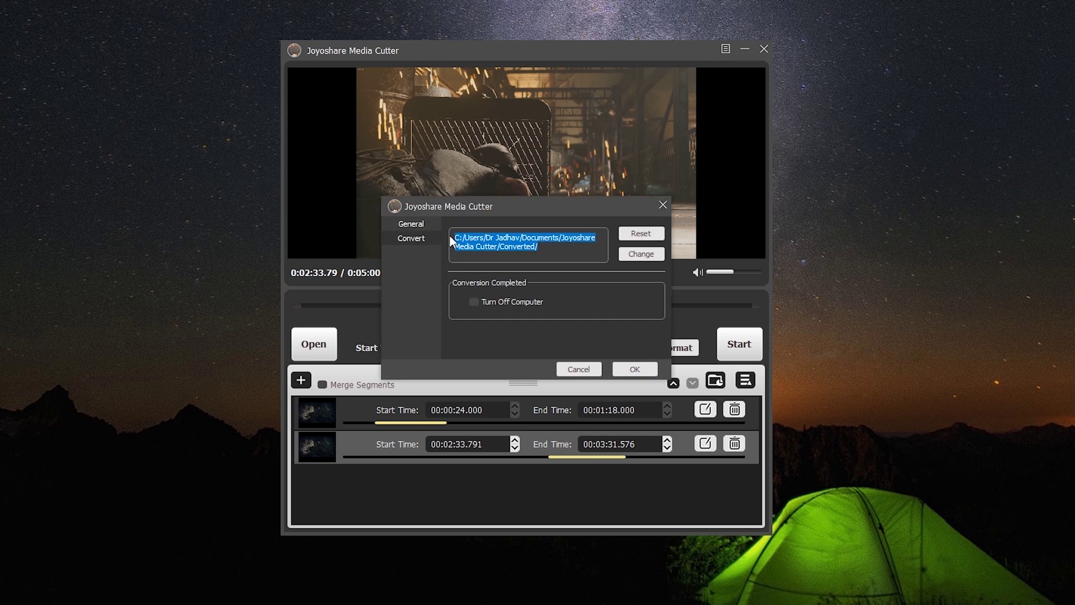
{"action": "left_click", "coordinate": [636, 369]}
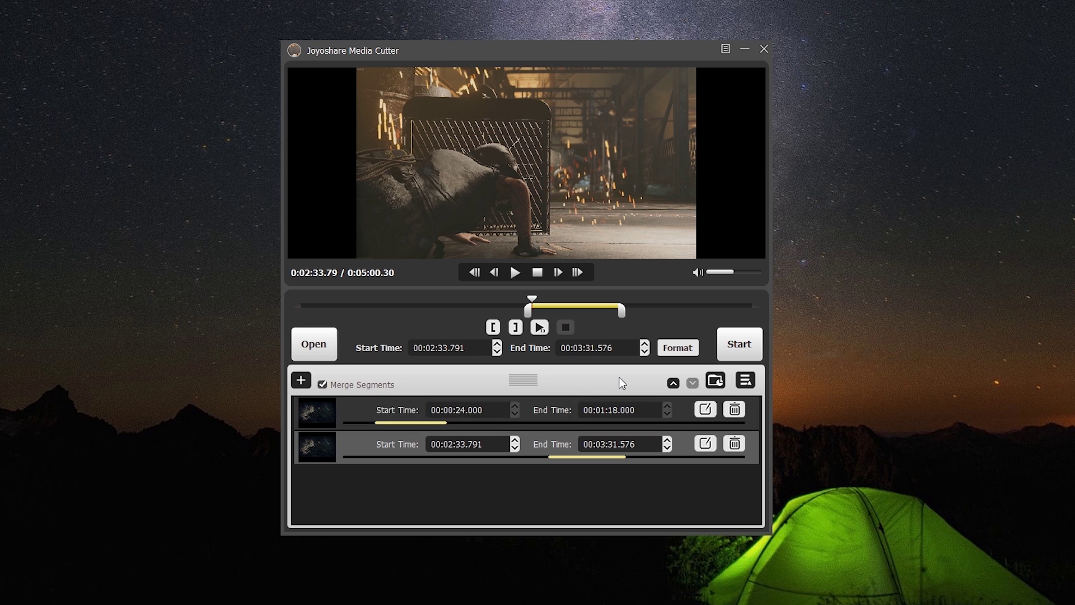
Step: Render the merged segments and play back the resulting MP4 from its output folder
{"action": "left_click", "coordinate": [726, 351]}
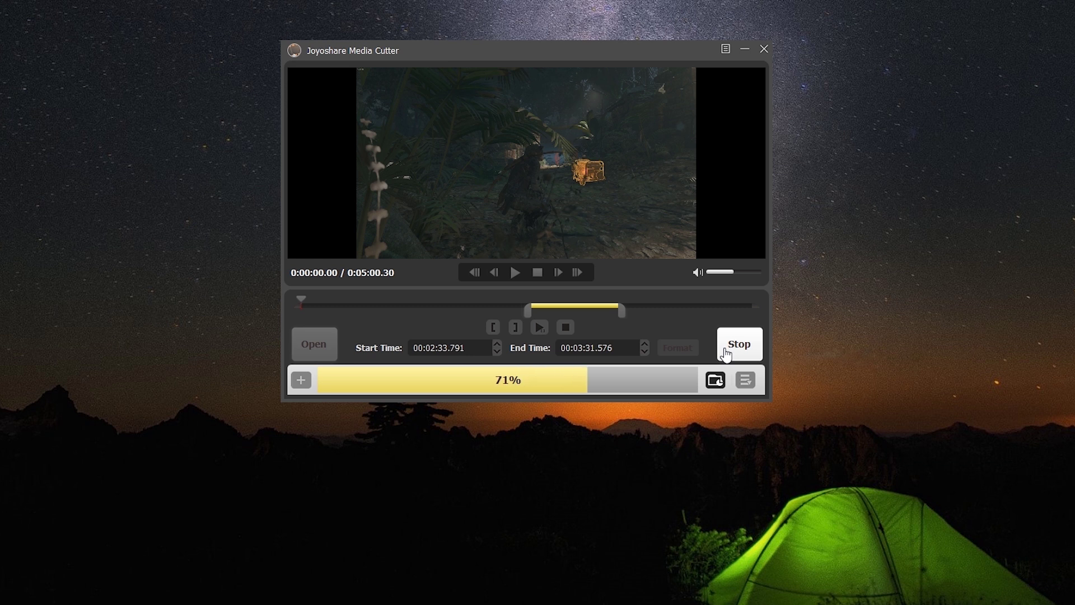
{"action": "left_click", "coordinate": [710, 382]}
{"action": "double_click", "coordinate": [415, 261]}
{"action": "double_click", "coordinate": [372, 286]}
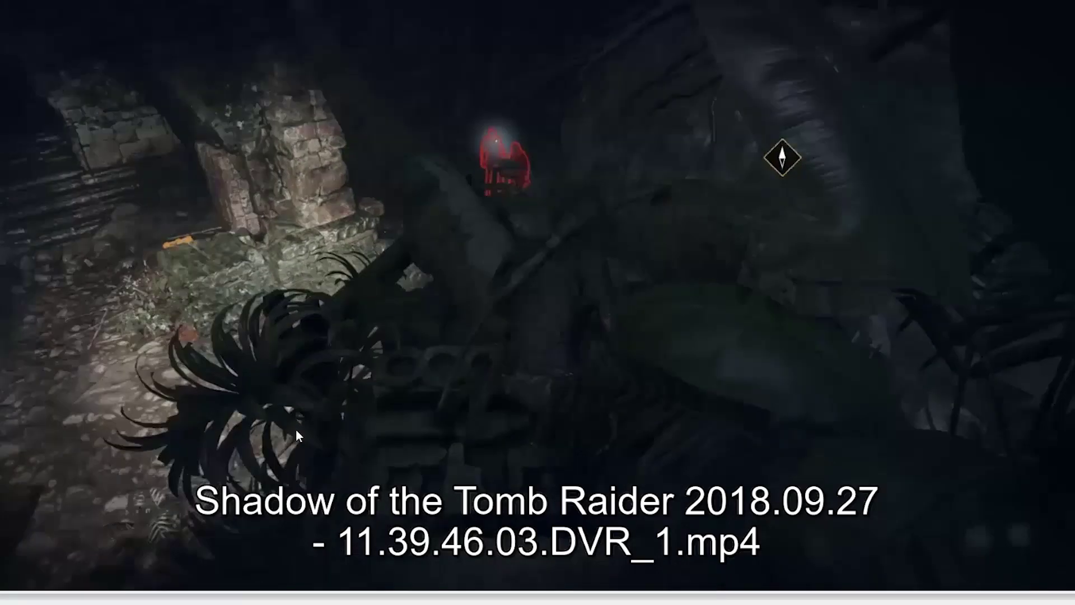
{"action": "left_click_drag", "start_coordinate": [157, 595], "coordinate": [673, 596]}
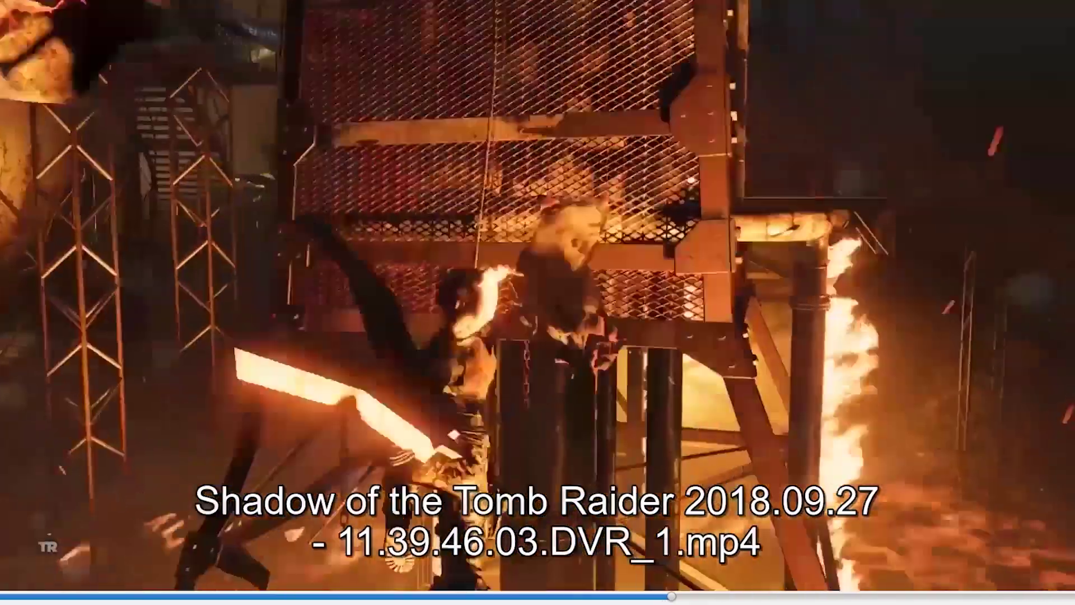
{"action": "key", "text": "alt+F4"}
{"action": "key", "text": "alt+F4"}
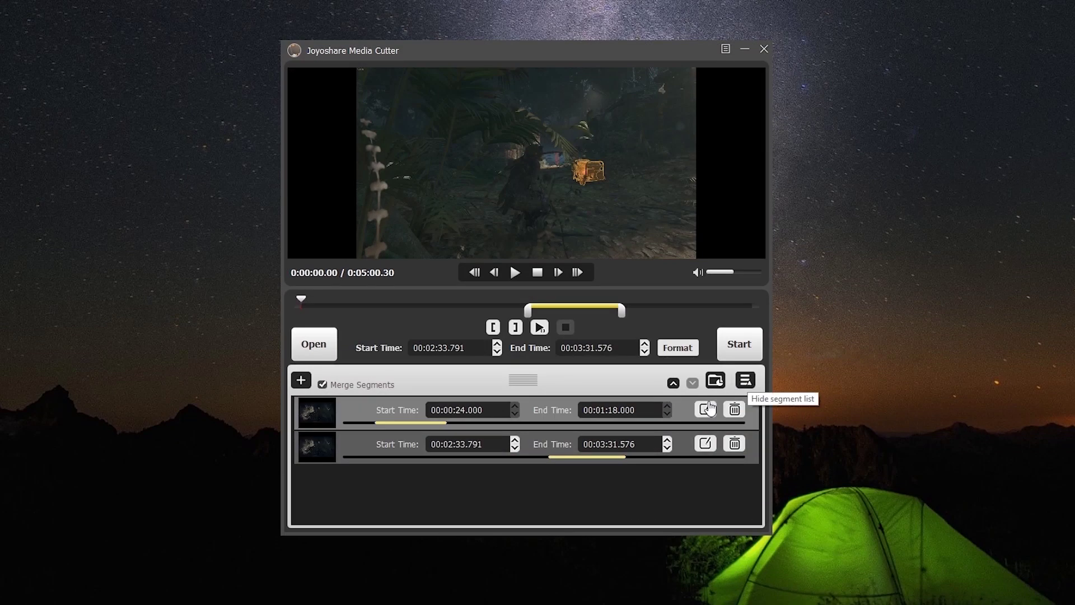
Step: Open the Edit window for the 0:24–1:18 segment and stop its preview
{"action": "left_click", "coordinate": [704, 411]}
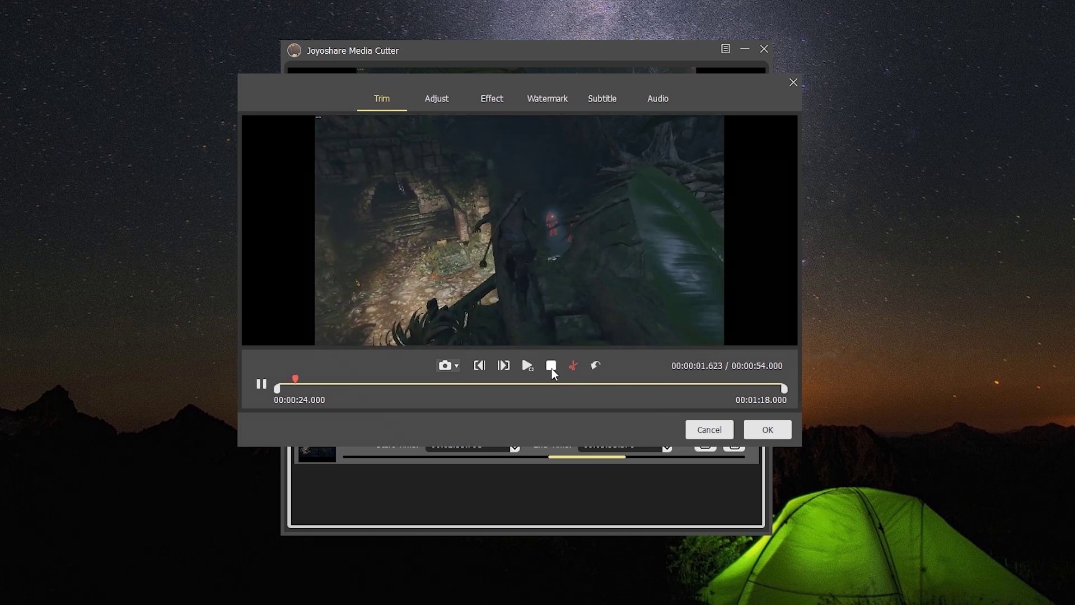
{"action": "left_click", "coordinate": [551, 366]}
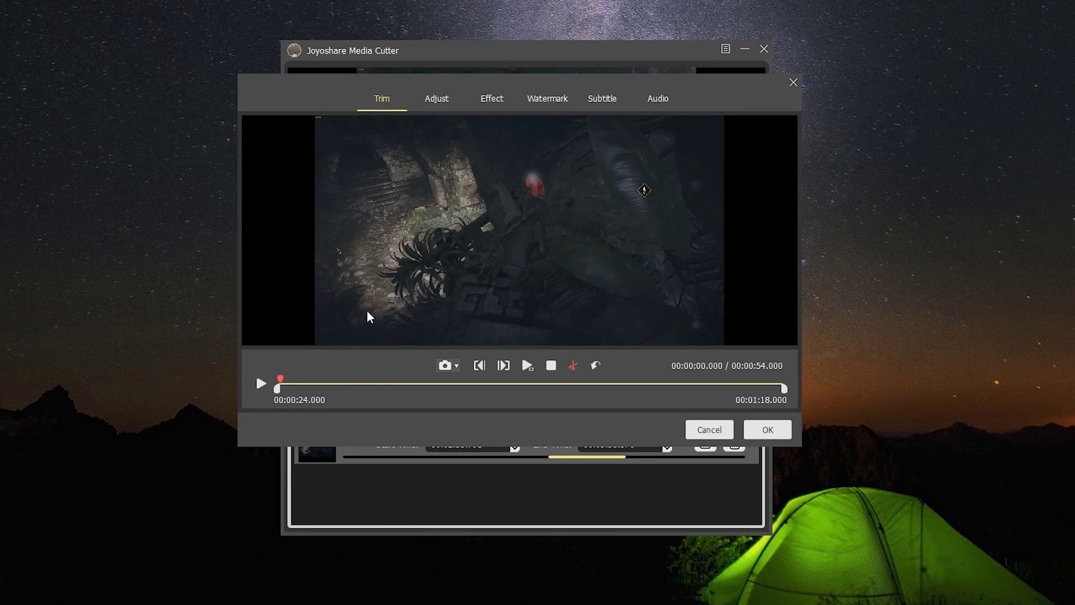
Step: Crop the first segment's frame to a central 1031 × 538 area
{"action": "left_click", "coordinate": [437, 105]}
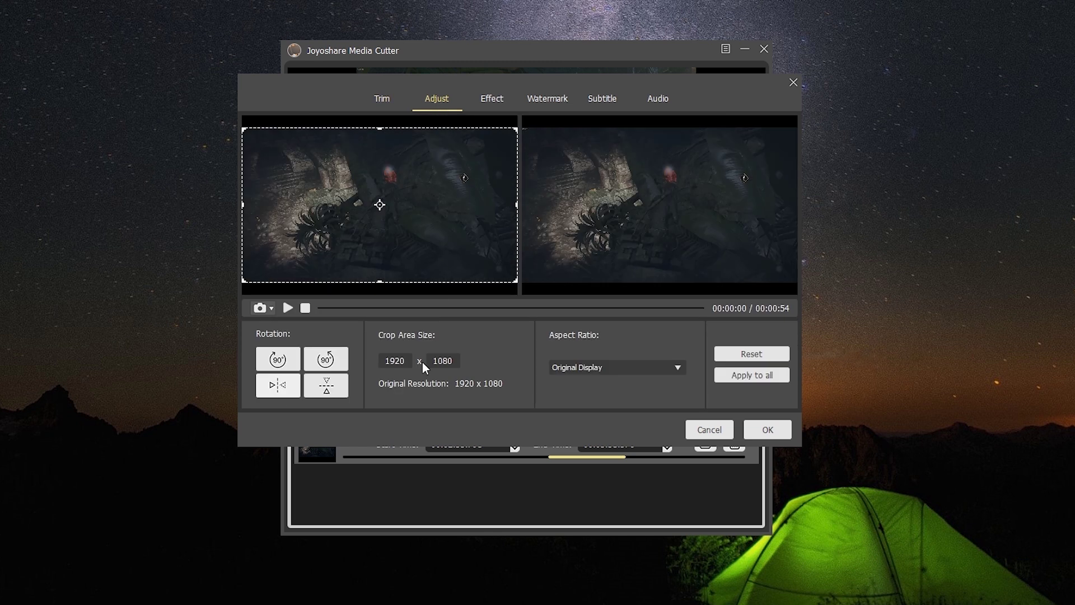
{"action": "left_click_drag", "start_coordinate": [380, 284], "coordinate": [381, 241]}
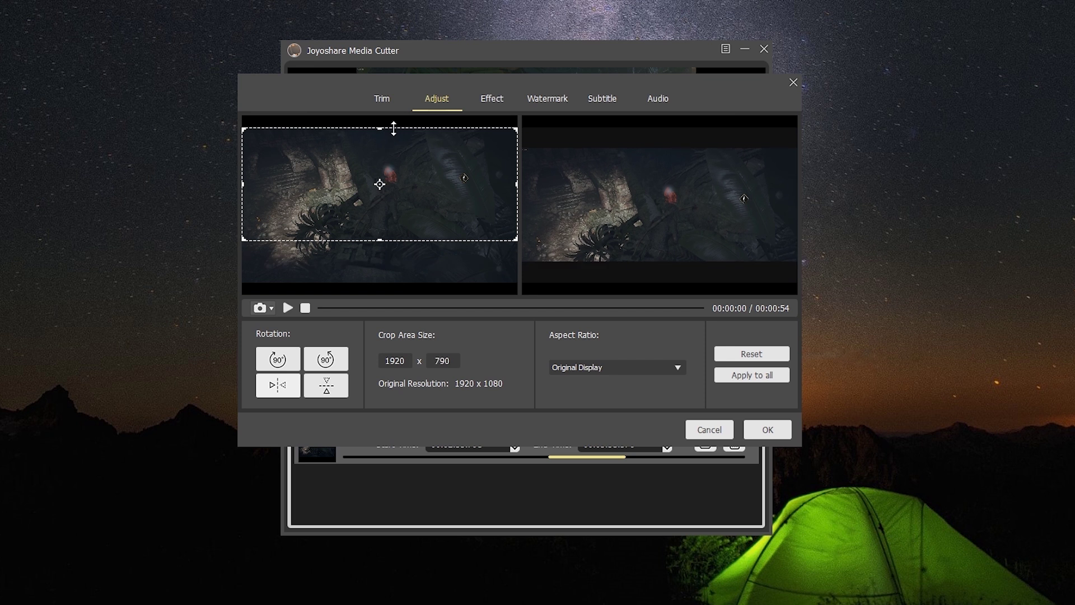
{"action": "left_click_drag", "start_coordinate": [393, 127], "coordinate": [381, 163]}
{"action": "left_click_drag", "start_coordinate": [243, 205], "coordinate": [299, 205]}
{"action": "left_click_drag", "start_coordinate": [516, 203], "coordinate": [447, 203]}
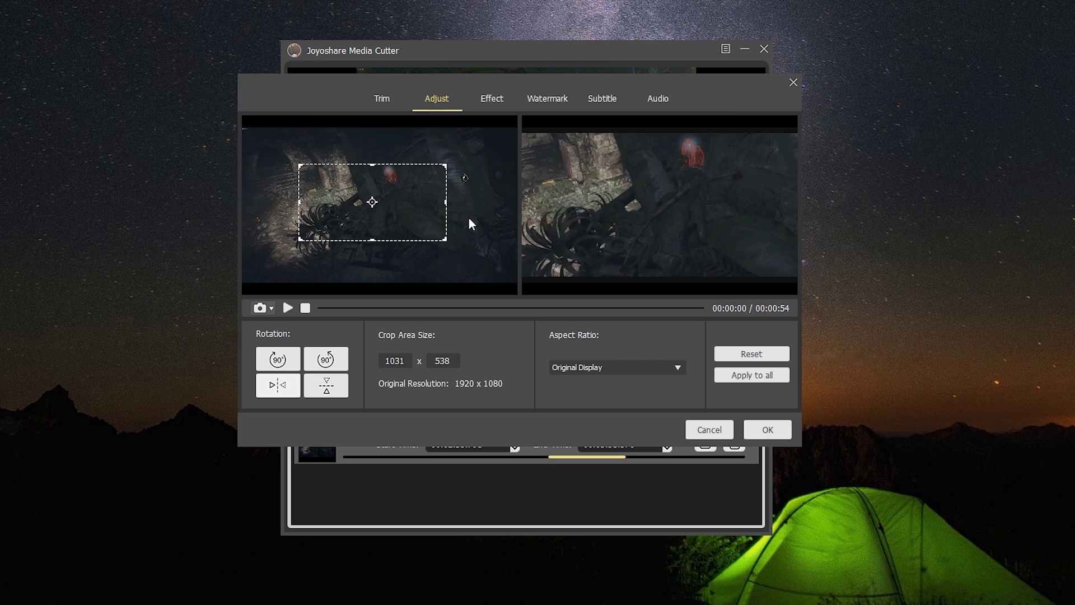
Step: Try the rotate and flip options on the cropped picture
{"action": "left_click", "coordinate": [283, 363]}
{"action": "left_click", "coordinate": [283, 363]}
{"action": "left_click", "coordinate": [329, 390]}
Step: Set brightness 104 and contrast 108, add the Bubble effect and a TV frame, applied to all
{"action": "left_click", "coordinate": [492, 101]}
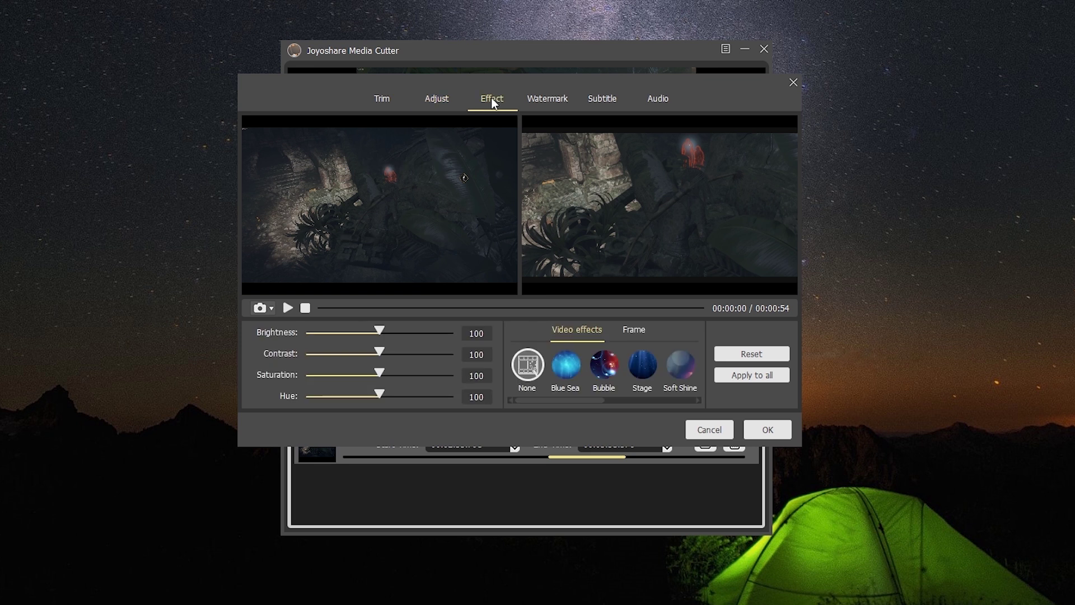
{"action": "left_click_drag", "start_coordinate": [384, 329], "coordinate": [384, 352]}
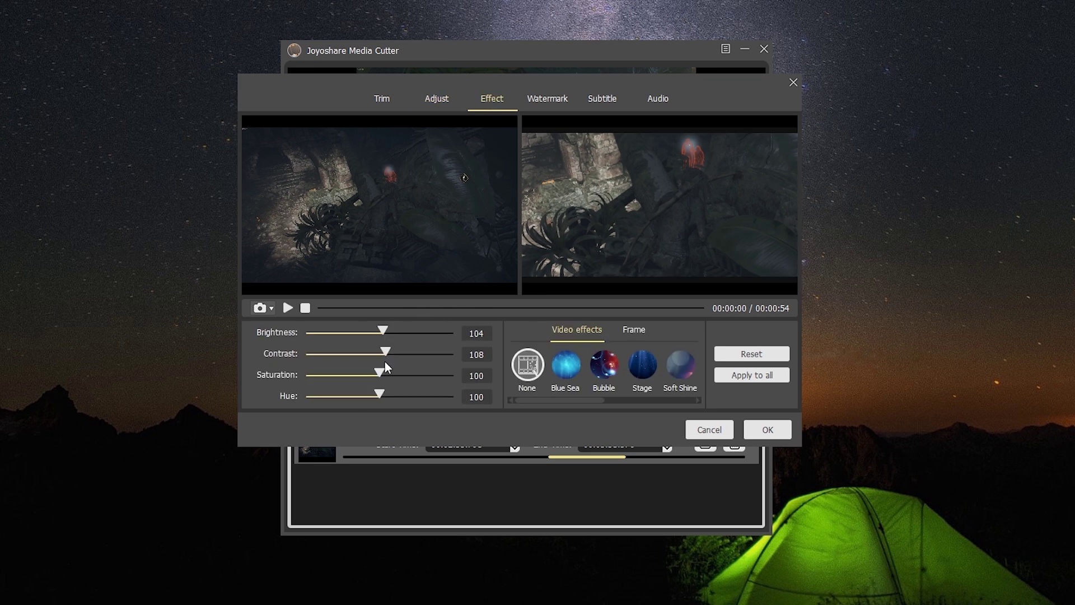
{"action": "left_click", "coordinate": [601, 370]}
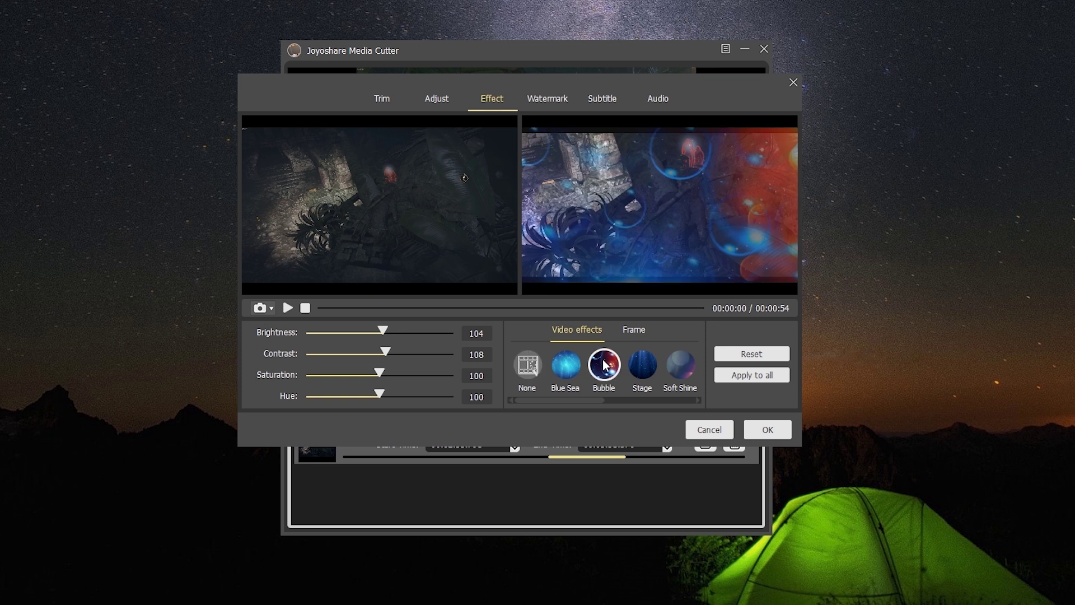
{"action": "left_click", "coordinate": [644, 333]}
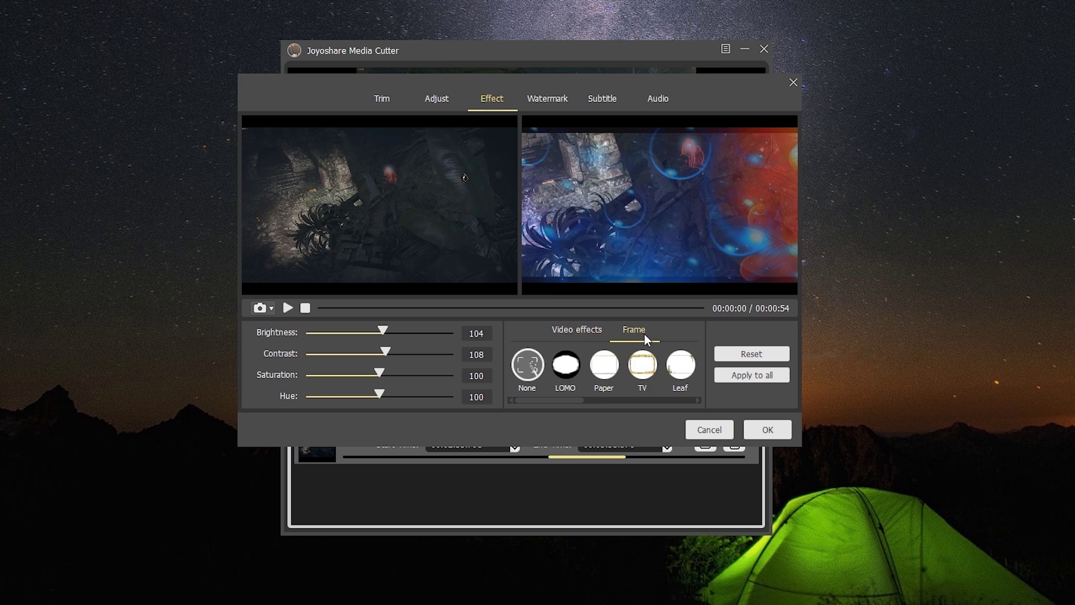
{"action": "left_click", "coordinate": [638, 371]}
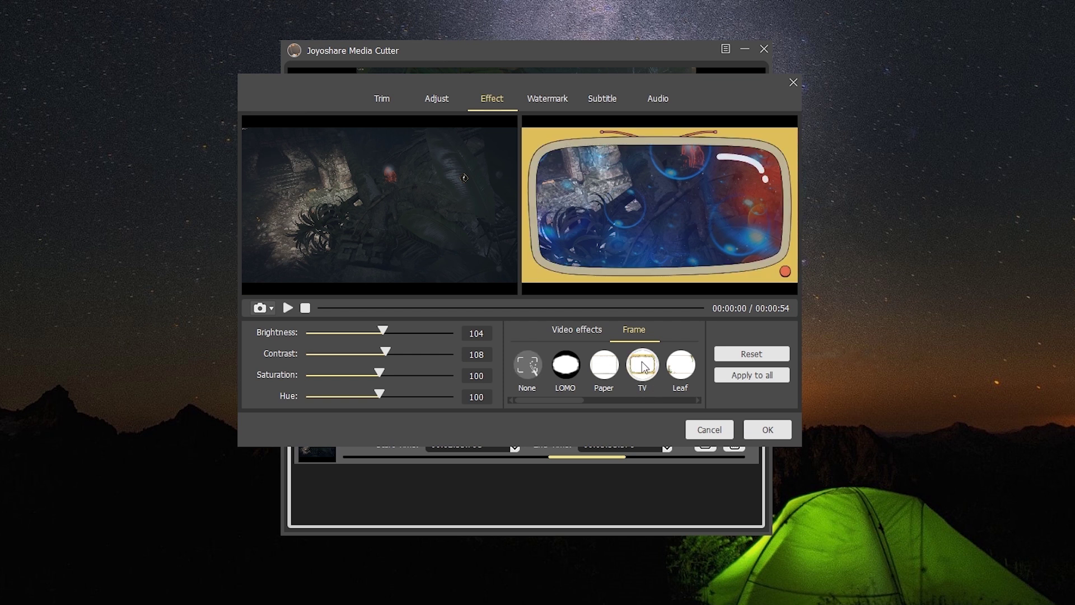
{"action": "left_click", "coordinate": [741, 380]}
Step: Add the red-ring dragon logo as an image watermark, shrunk toward the lower right
{"action": "left_click", "coordinate": [547, 98]}
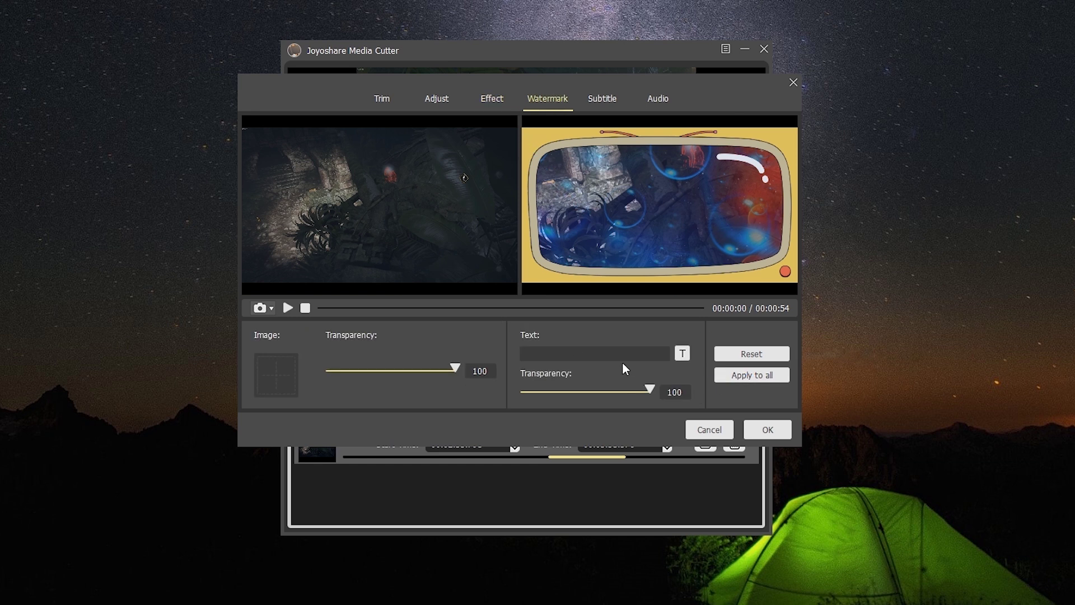
{"action": "left_click", "coordinate": [287, 388]}
{"action": "double_click", "coordinate": [696, 180]}
{"action": "mouse_move", "coordinate": [658, 253]}
{"action": "left_mouse_down"}
{"action": "mouse_move", "coordinate": [569, 175]}
{"action": "mouse_move", "coordinate": [743, 231]}
{"action": "left_mouse_up"}
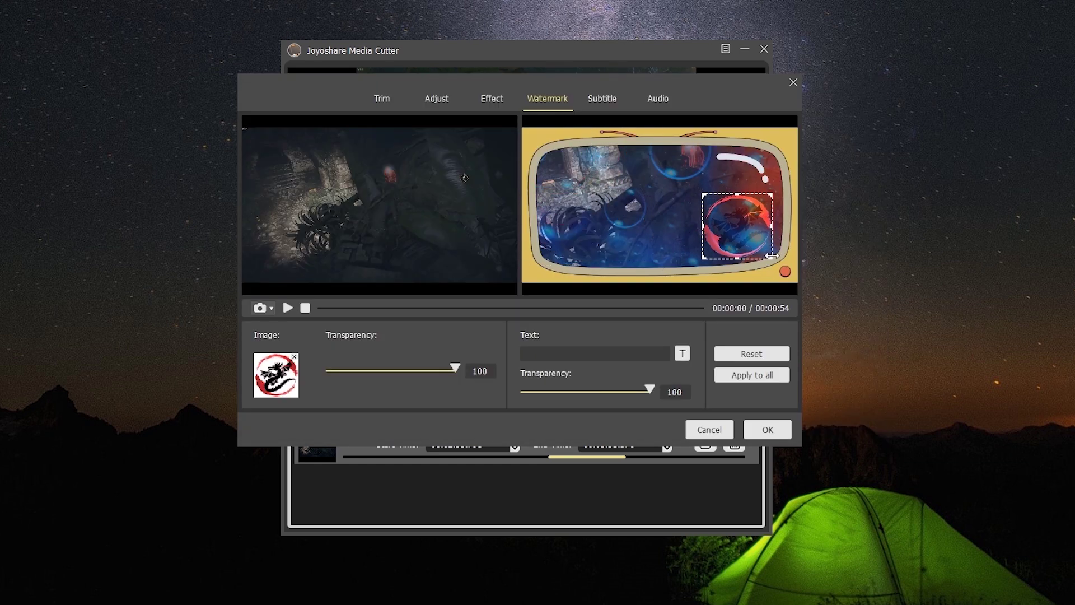
Step: Add 'dragonblogger' as a text watermark and set its style
{"action": "left_click", "coordinate": [580, 355]}
{"action": "type", "text": "dragonblogger"}
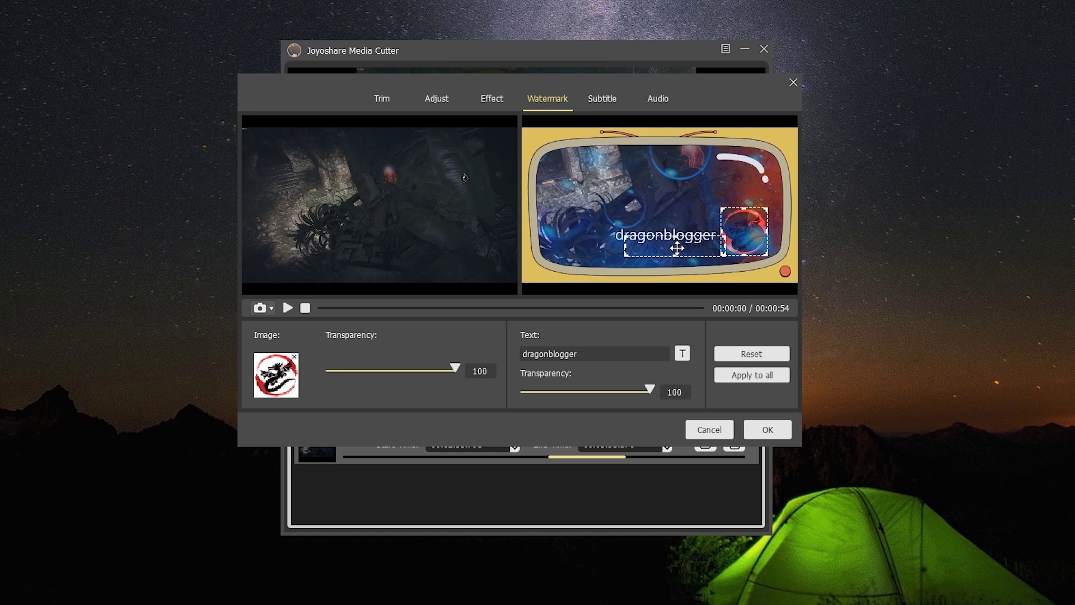
{"action": "left_click", "coordinate": [682, 353]}
{"action": "left_click", "coordinate": [619, 415]}
{"action": "left_click", "coordinate": [675, 398]}
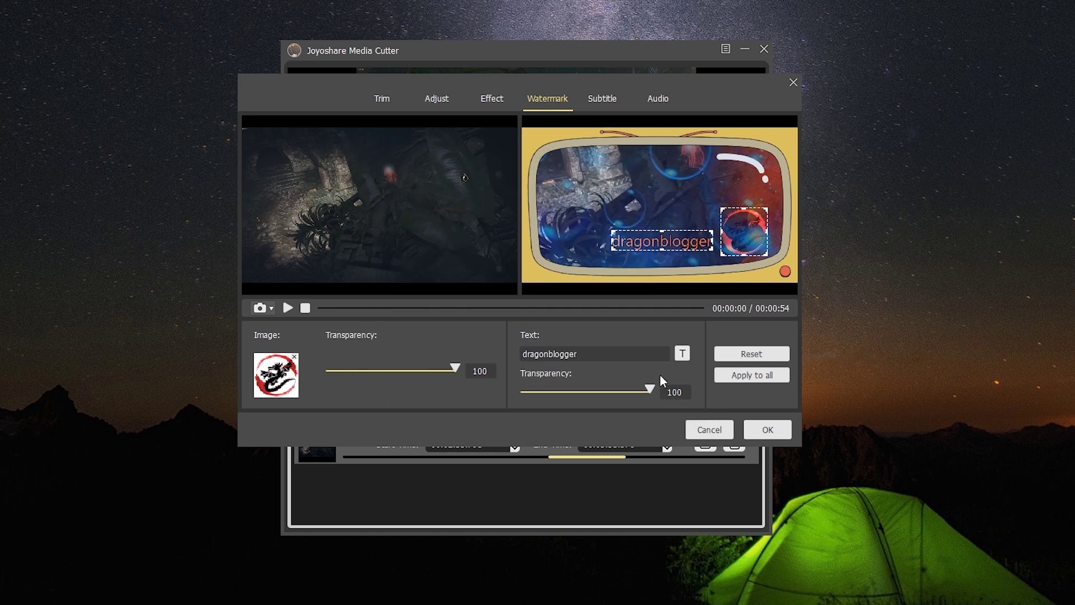
{"action": "left_click", "coordinate": [602, 101]}
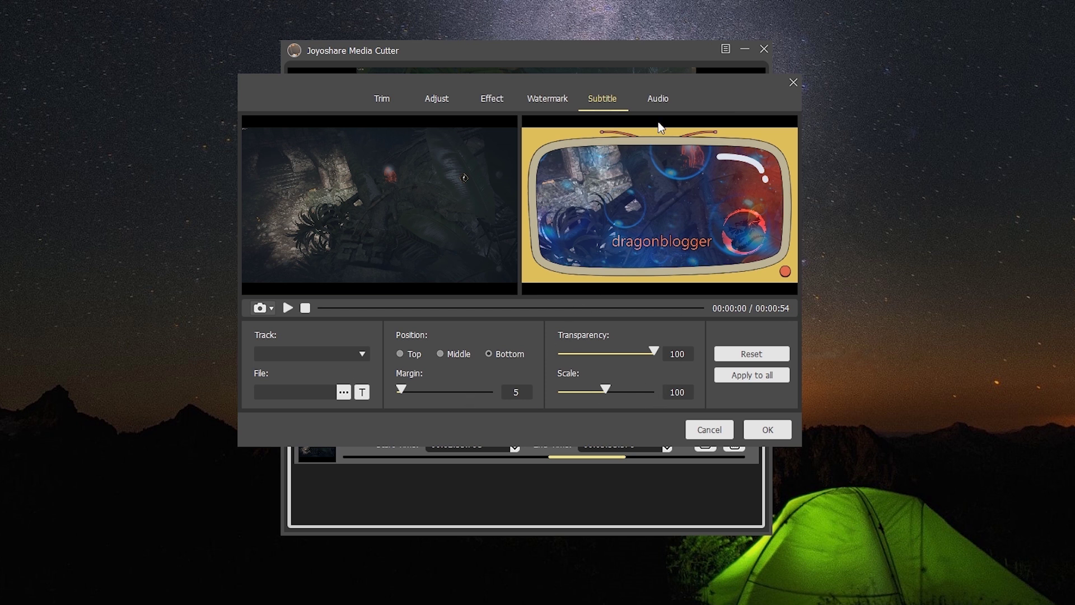
Step: Skip adding an extra audio track and apply the Large Hall sound effect
{"action": "left_click", "coordinate": [655, 101]}
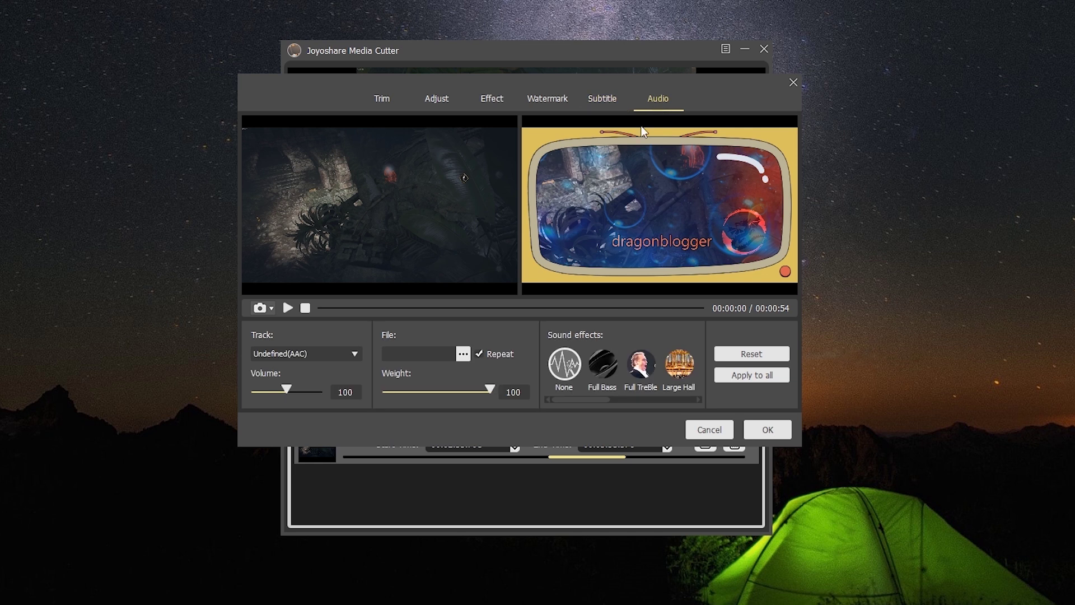
{"action": "left_click", "coordinate": [459, 354]}
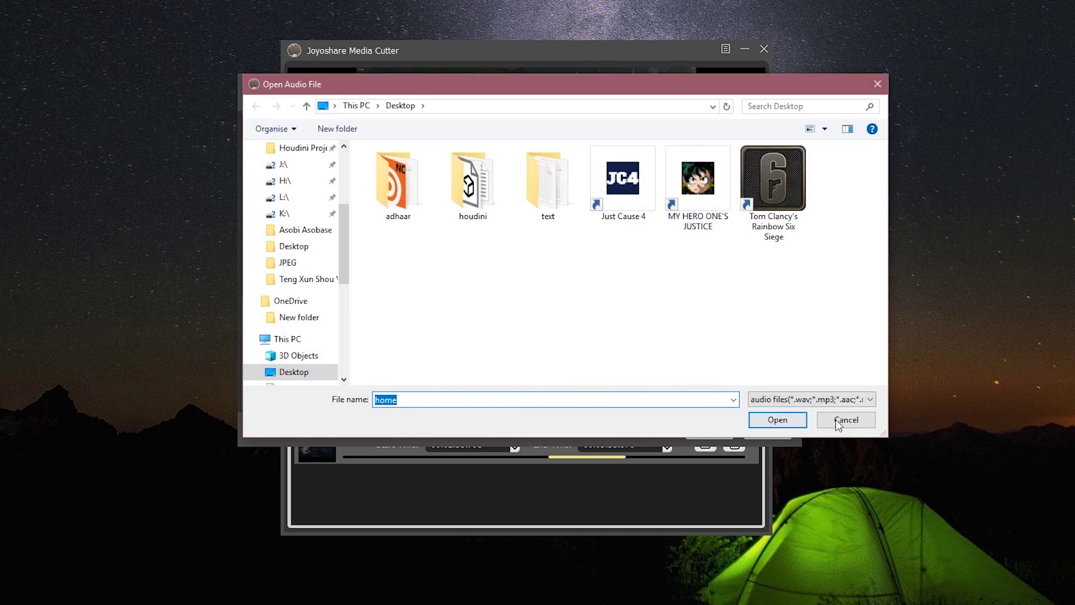
{"action": "left_click", "coordinate": [867, 423]}
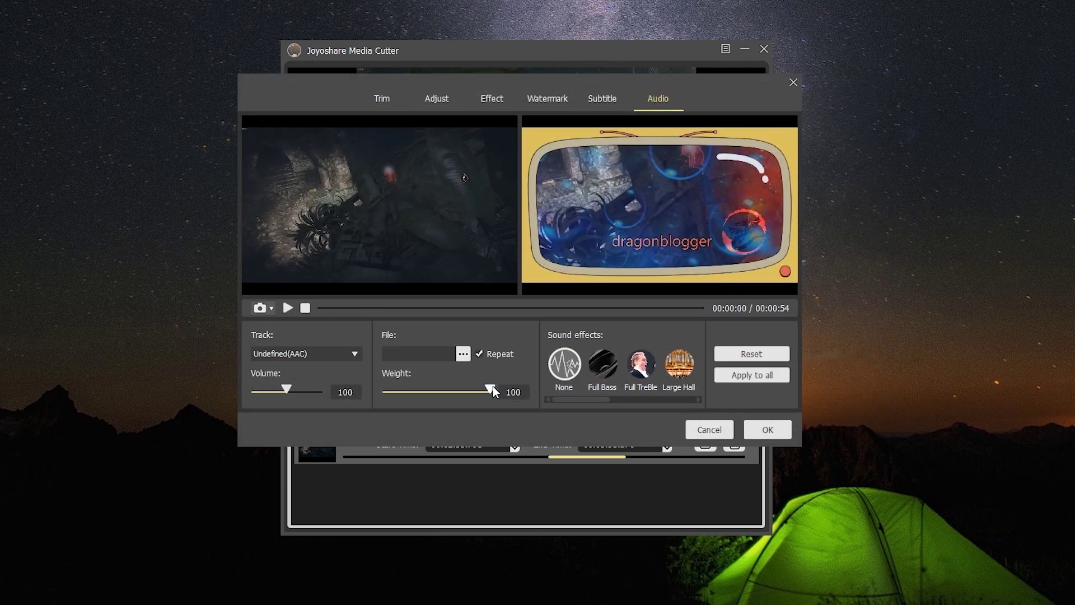
{"action": "left_click", "coordinate": [643, 372]}
{"action": "left_click", "coordinate": [679, 375]}
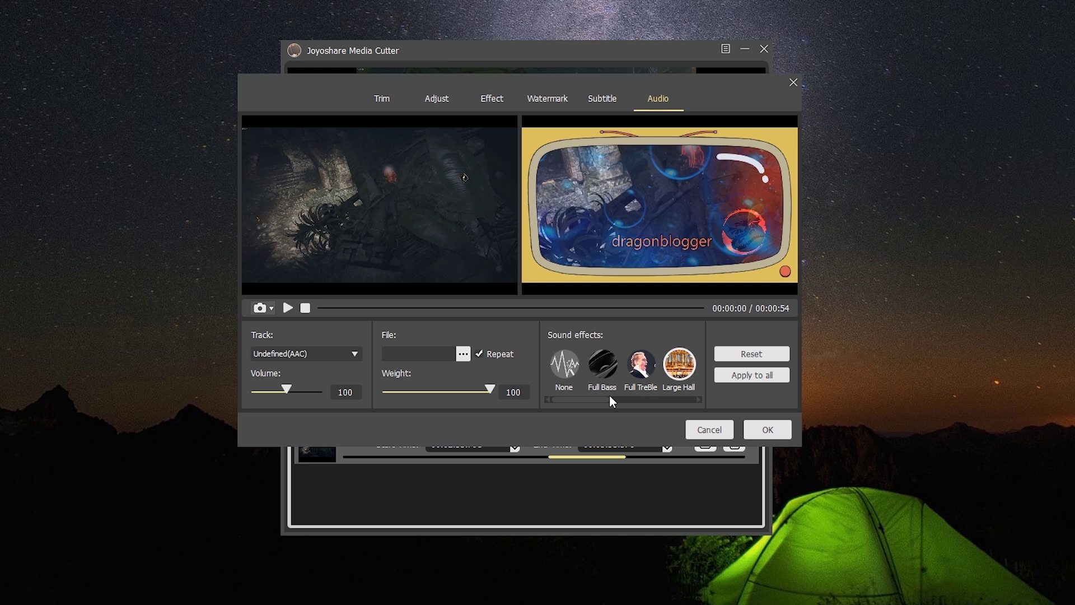
{"action": "mouse_move", "coordinate": [610, 397]}
{"action": "left_mouse_down"}
{"action": "mouse_move", "coordinate": [689, 394]}
{"action": "mouse_move", "coordinate": [605, 401]}
{"action": "left_mouse_up"}
Step: Confirm the segment edits with OK and start rendering the merged video
{"action": "left_click", "coordinate": [755, 428]}
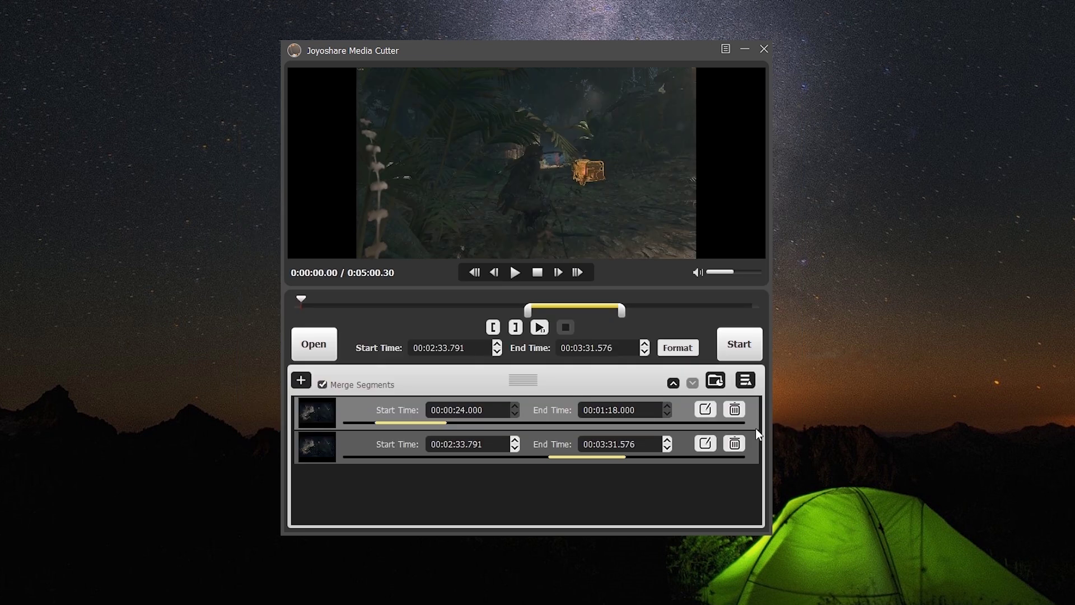
{"action": "left_click", "coordinate": [735, 348]}
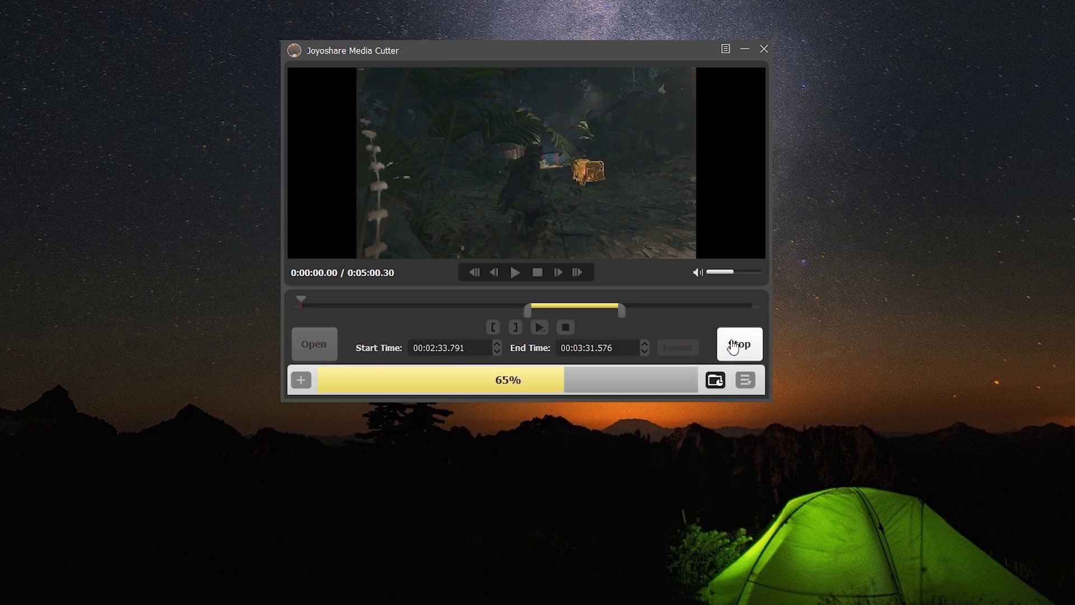